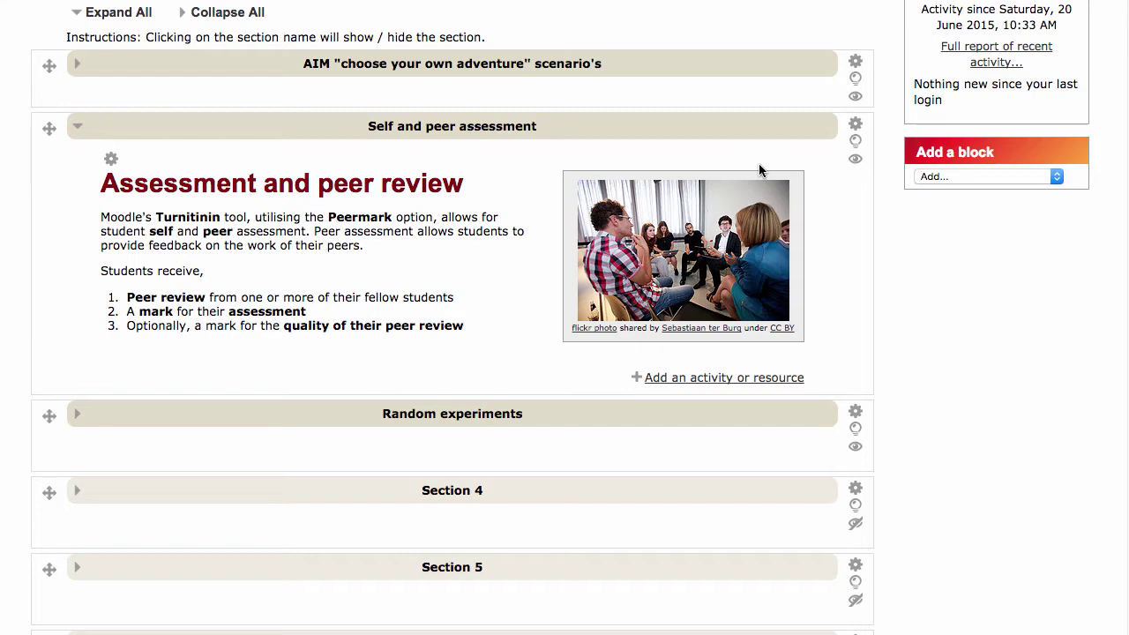
Step: Pick Turnitin Assignment from the activity chooser and add it to Self and peer assessment
{"action": "left_click", "coordinate": [749, 379]}
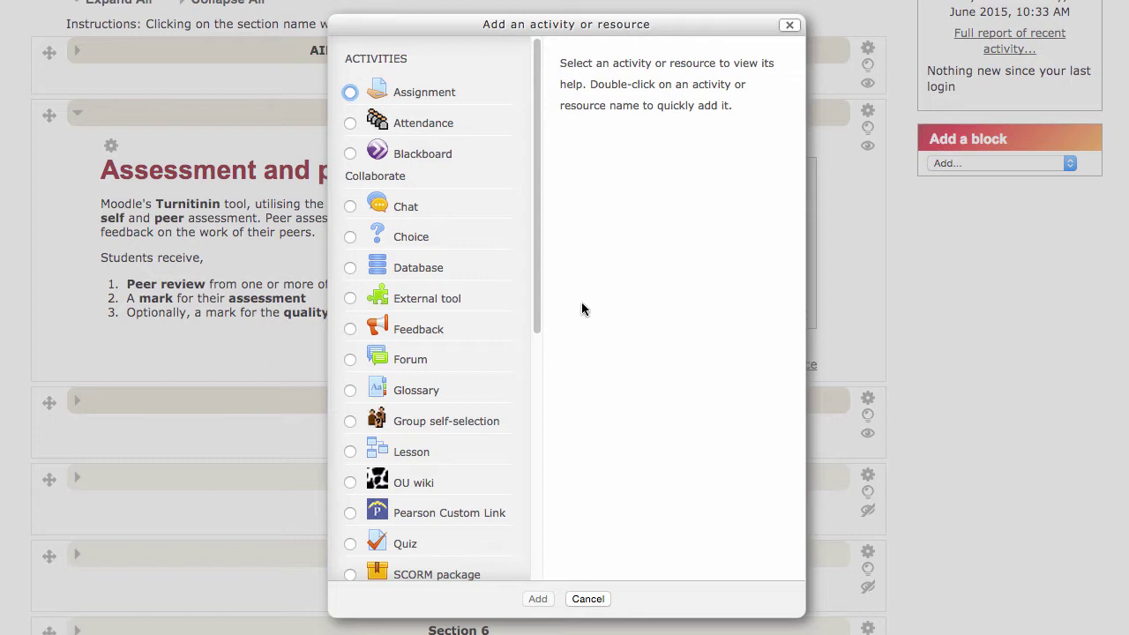
{"action": "left_click_drag", "start_coordinate": [538, 307], "coordinate": [517, 536]}
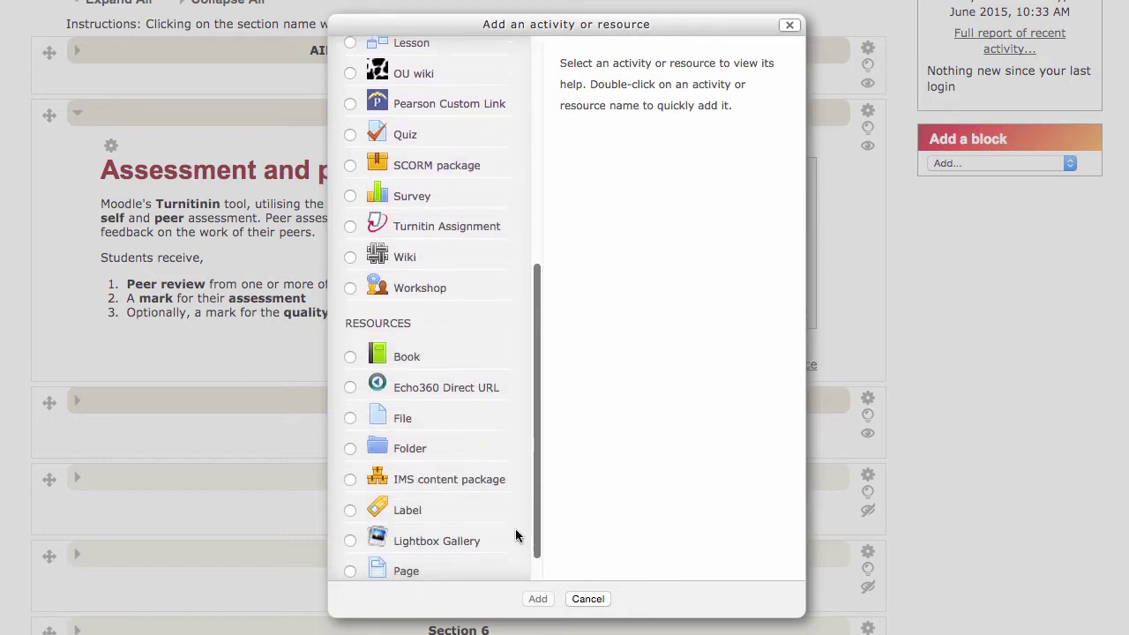
{"action": "left_click", "coordinate": [350, 227]}
{"action": "left_click", "coordinate": [538, 599]}
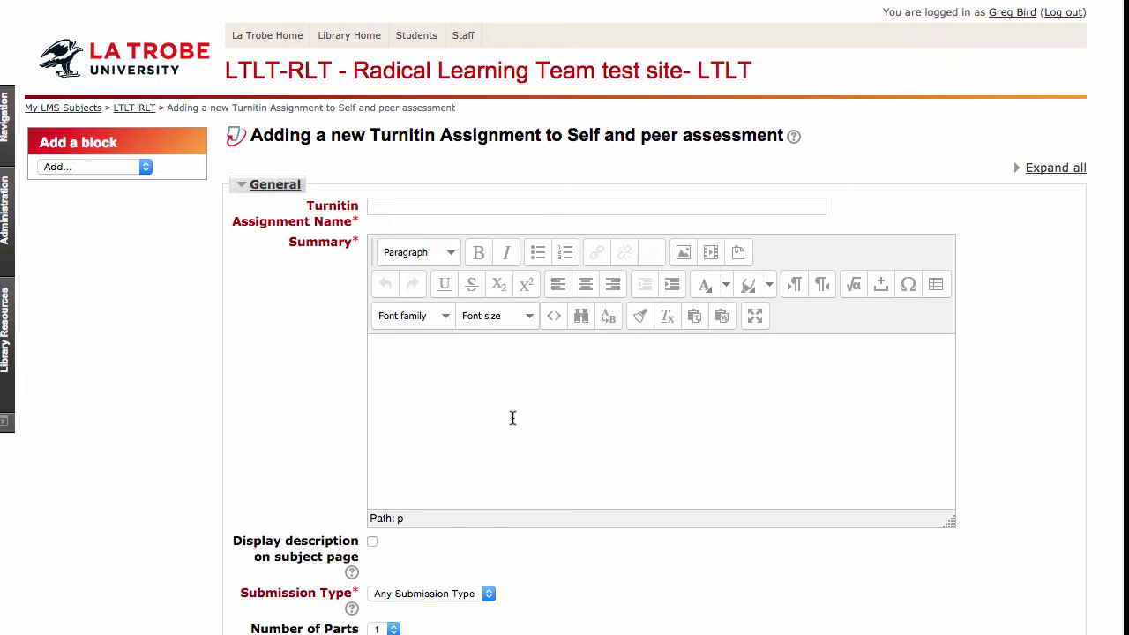
Step: Name the assignment 'Major assessment with peer review' and paste the prepared summary
{"action": "left_click", "coordinate": [416, 206]}
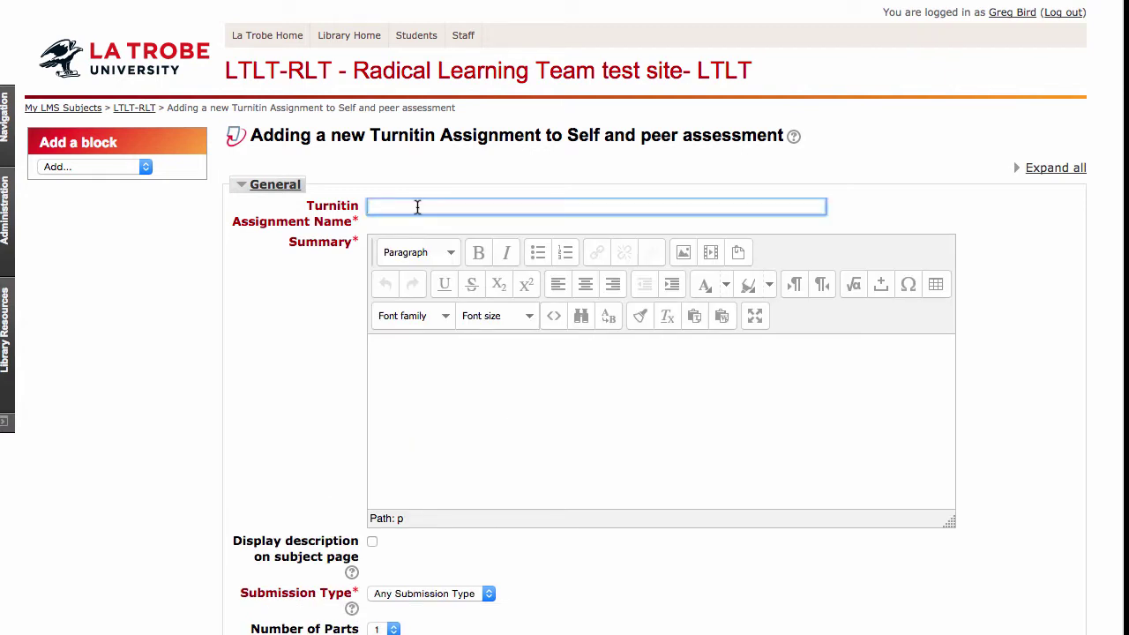
{"action": "type", "text": "Major assessment with peer review"}
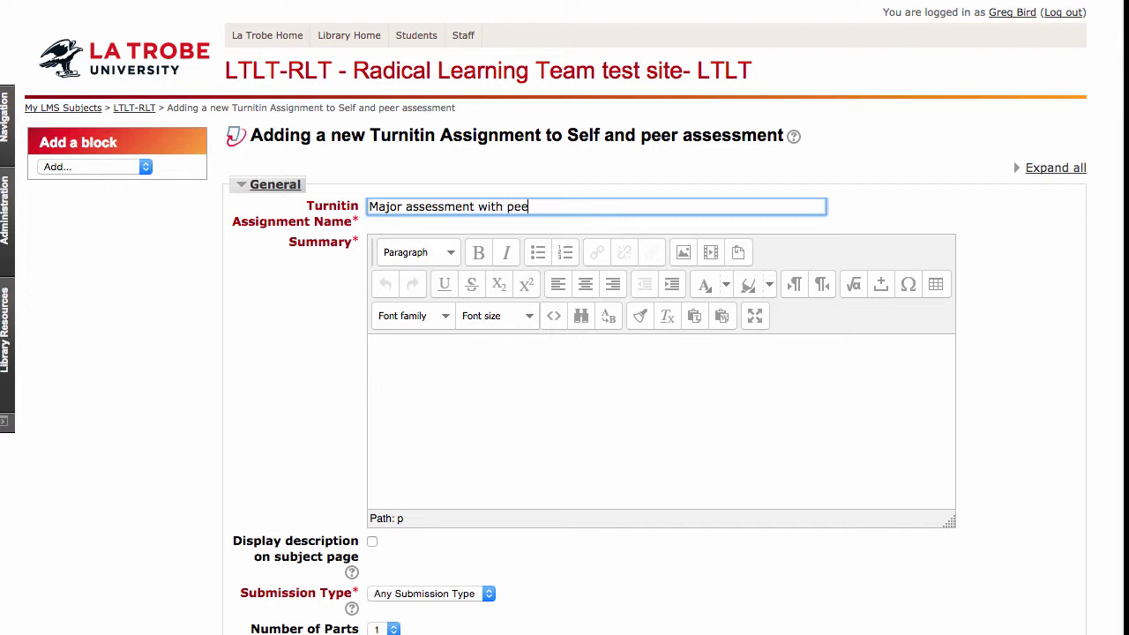
{"action": "key", "text": "BackSpace"}
{"action": "type", "text": "ew"}
{"action": "left_click", "coordinate": [456, 361]}
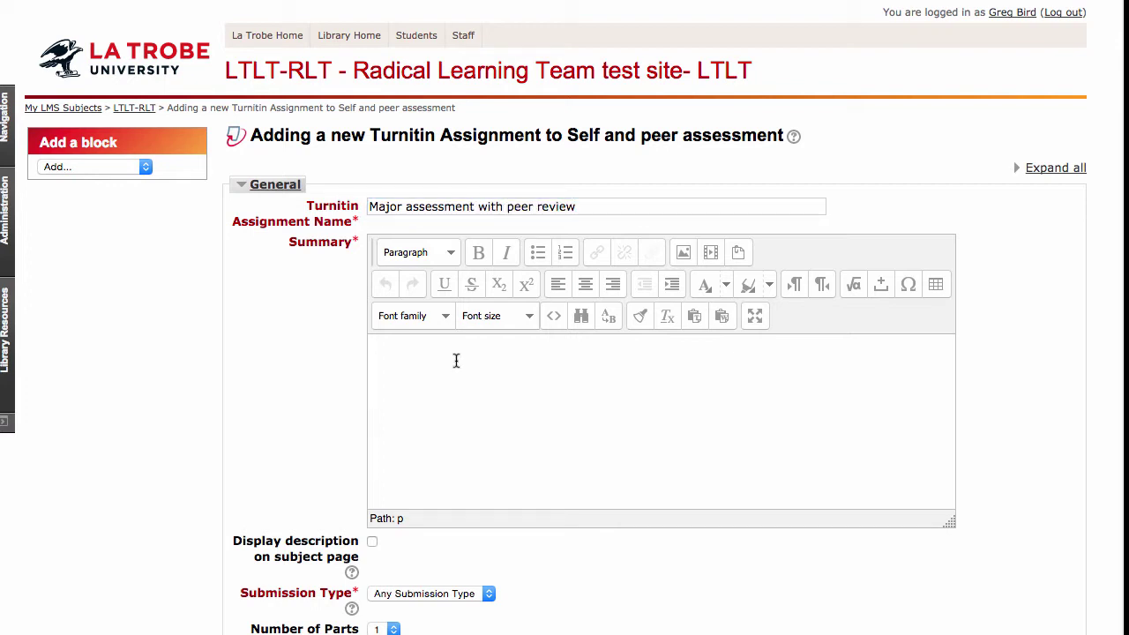
{"action": "type", "text": "You major assessment piece will undergo a process of peer review.  You will be required to perform a review of one of your student colleagues, randomly allocated to you. You will be assessed both on the quality of your submission and on the quality of the peer review you perform Submit your major assessment task After all assessments have been lodged you will be allocated a peer submission to review Complete this peer review"}
Step: Set the submission type to File Upload and review the remaining Part 1 settings
{"action": "scroll", "coordinate": [456, 361], "scroll_direction": "down", "scroll_amount": 2}
{"action": "scroll", "coordinate": [1116, 320], "scroll_direction": "down", "scroll_amount": 5}
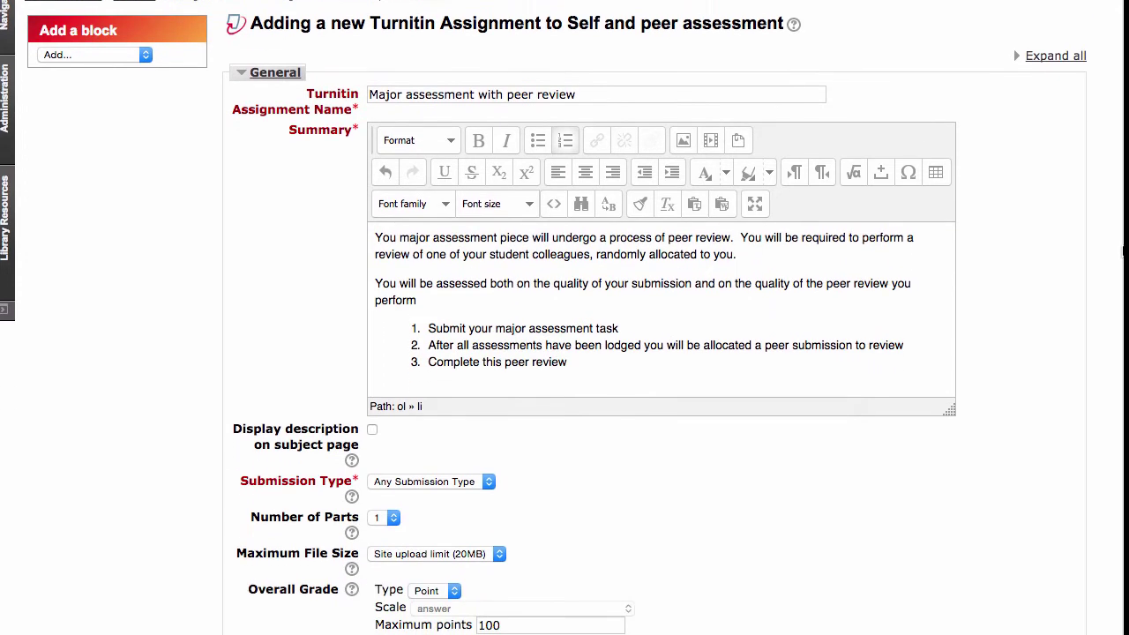
{"action": "scroll", "coordinate": [1116, 320], "scroll_direction": "down", "scroll_amount": 5}
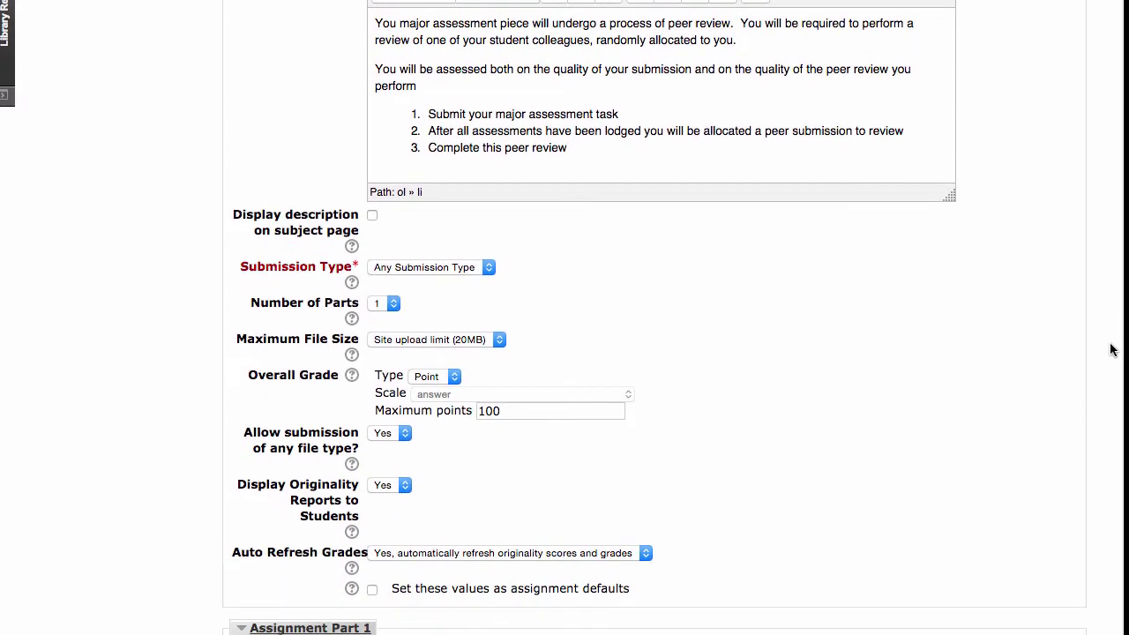
{"action": "scroll", "coordinate": [1109, 400], "scroll_direction": "down", "scroll_amount": 1}
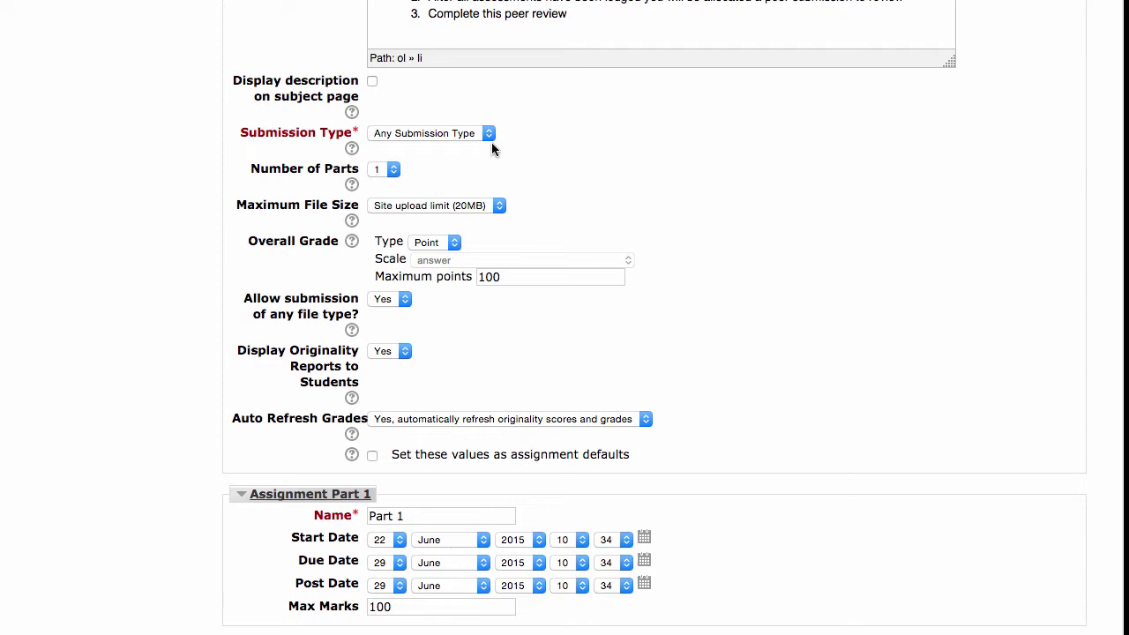
{"action": "left_click", "coordinate": [474, 133]}
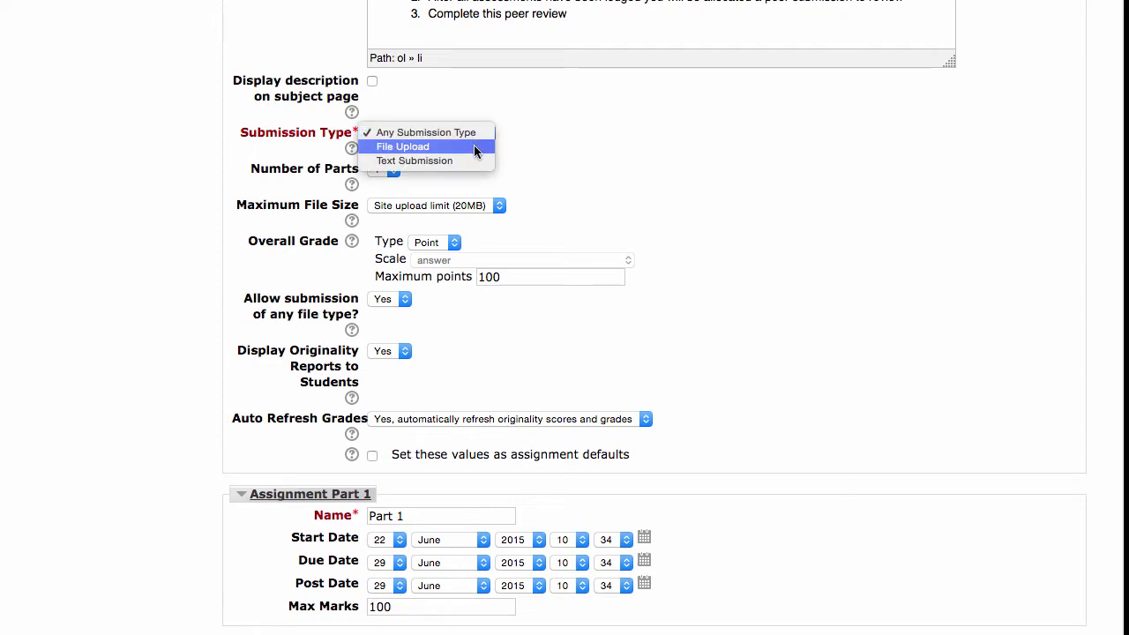
{"action": "left_click", "coordinate": [475, 148]}
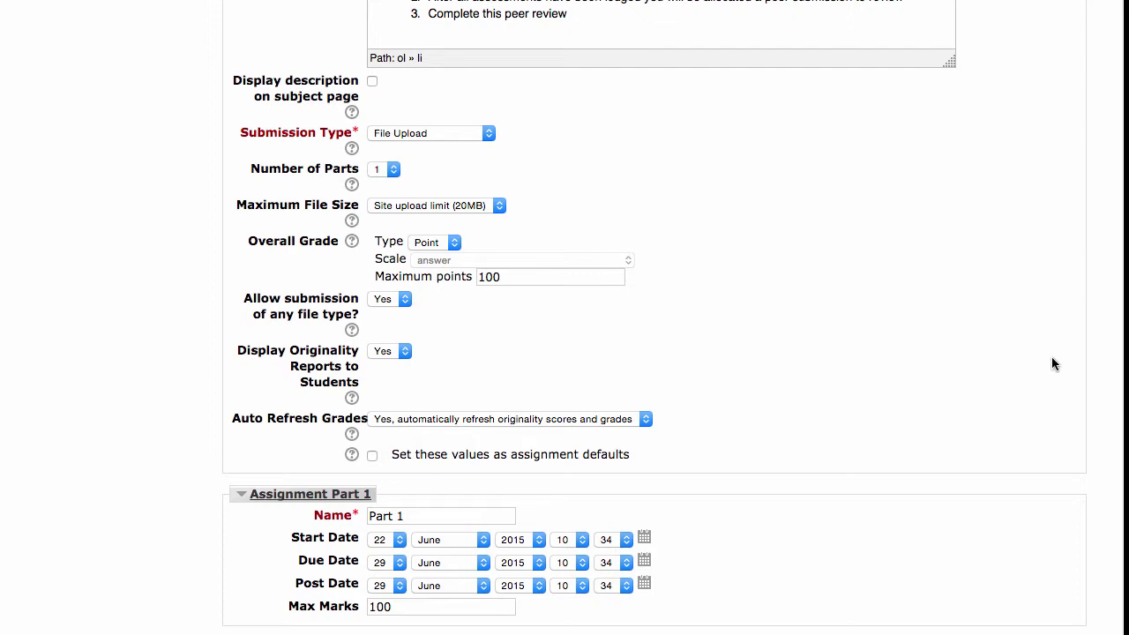
{"action": "scroll", "coordinate": [564, 318], "scroll_direction": "down", "scroll_amount": 1}
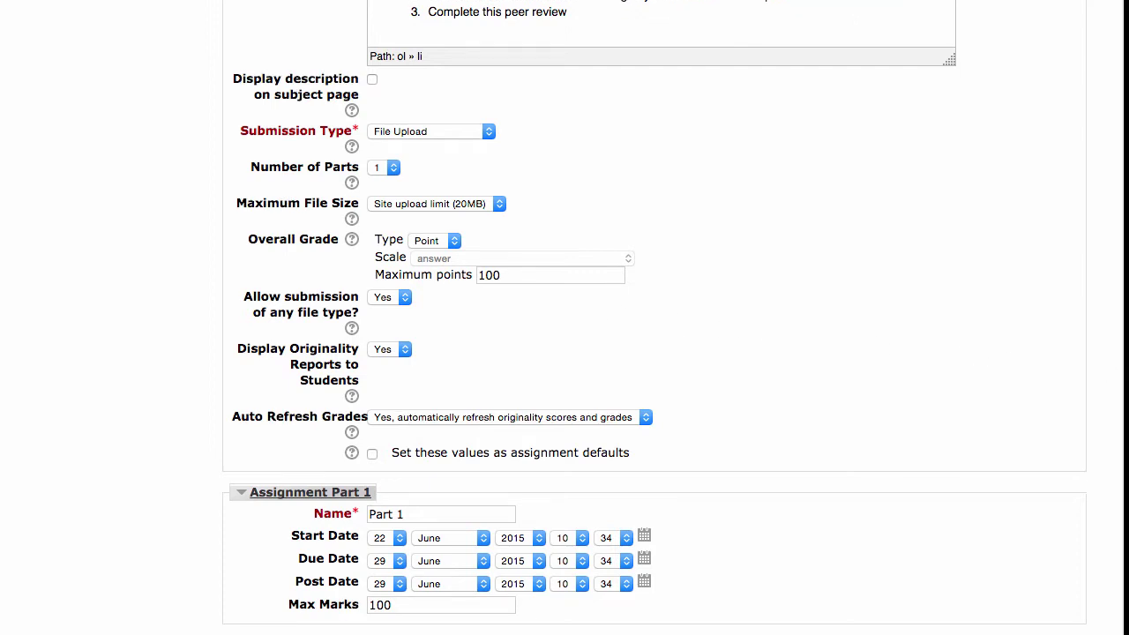
{"action": "scroll", "coordinate": [1121, 495], "scroll_direction": "down", "scroll_amount": 5}
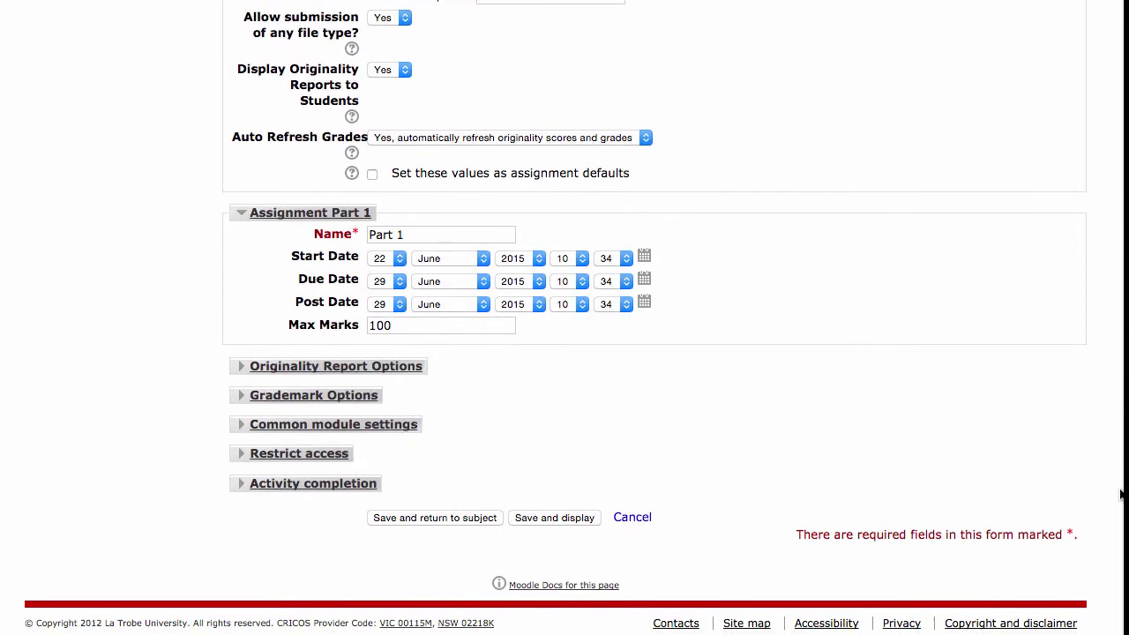
{"action": "scroll", "coordinate": [1121, 495], "scroll_direction": "down", "scroll_amount": 2}
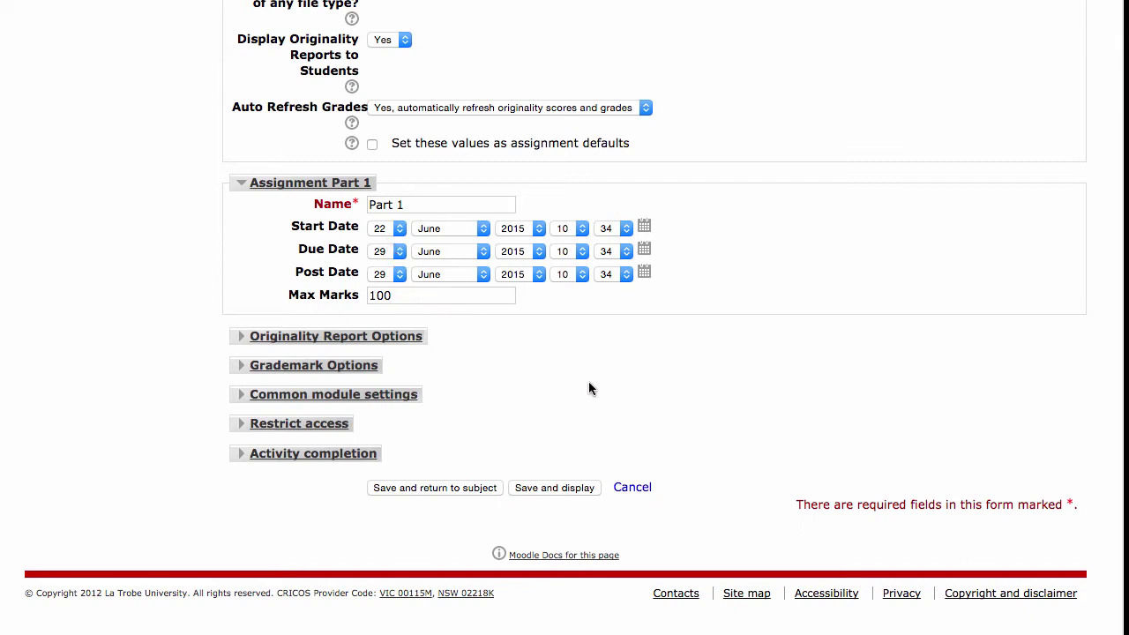
Step: Save and display the Turnitin assignment, then launch its PeerMark Manager
{"action": "left_click", "coordinate": [558, 488]}
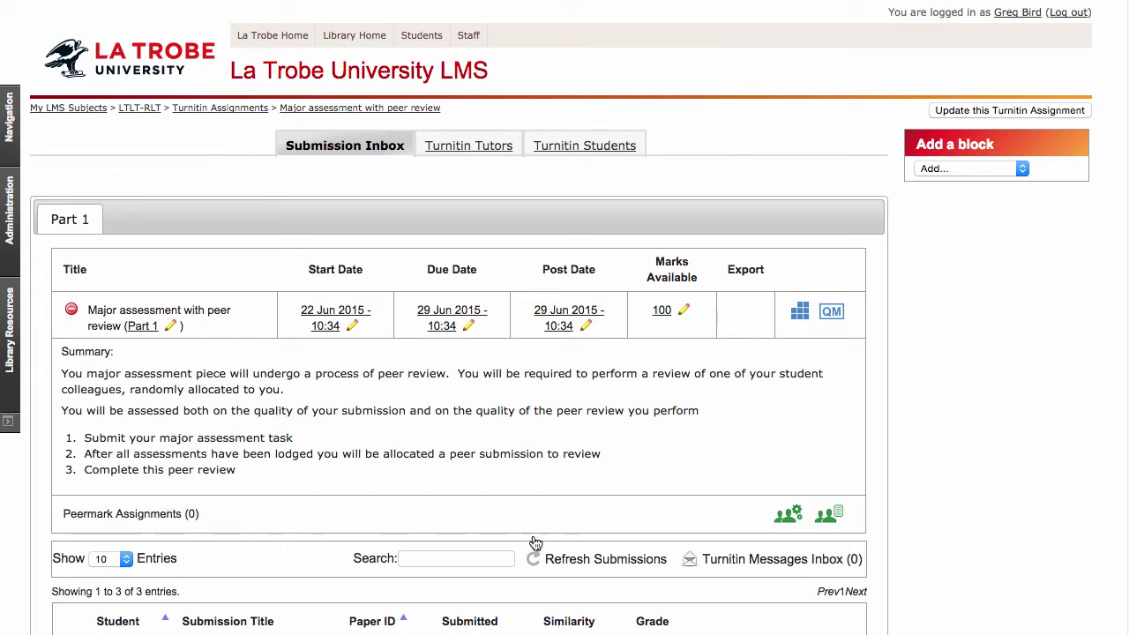
{"action": "left_click", "coordinate": [790, 521]}
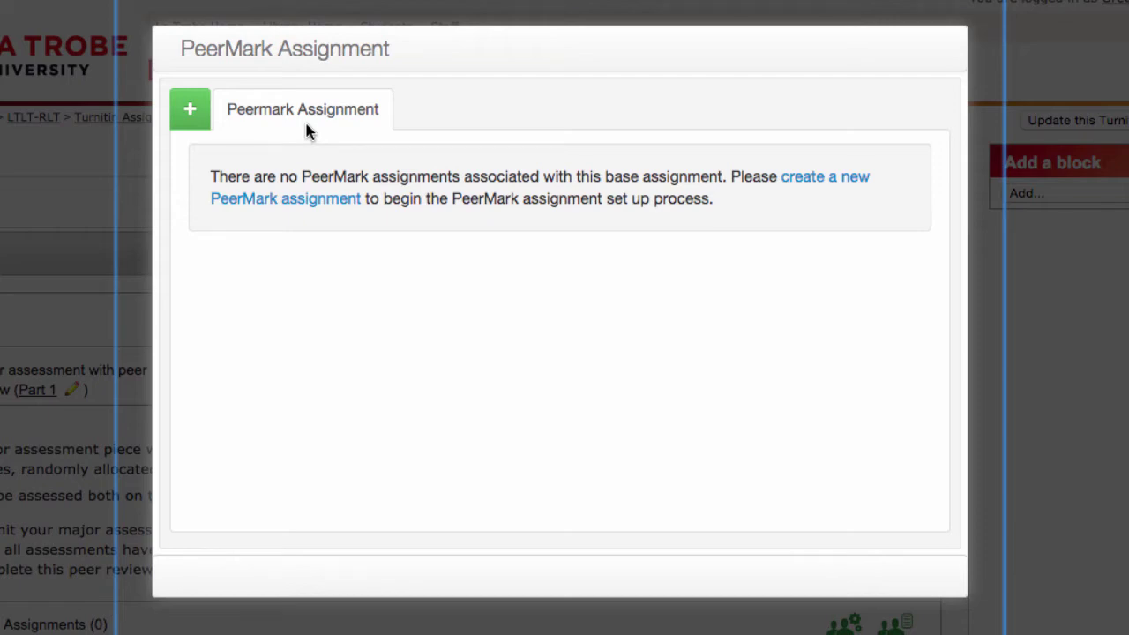
Step: Create a 10-point PeerMark assignment with 'Provide feedback to your peers, using the criteria…' instructions, and save
{"action": "left_click", "coordinate": [199, 112]}
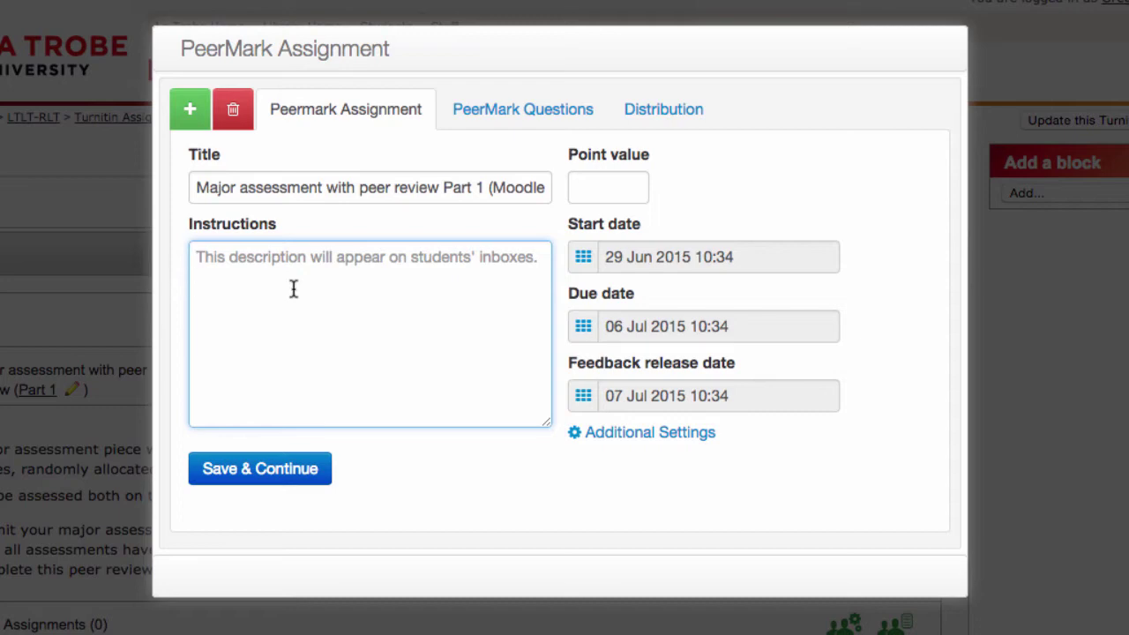
{"action": "type", "text": "Provide feedback"}
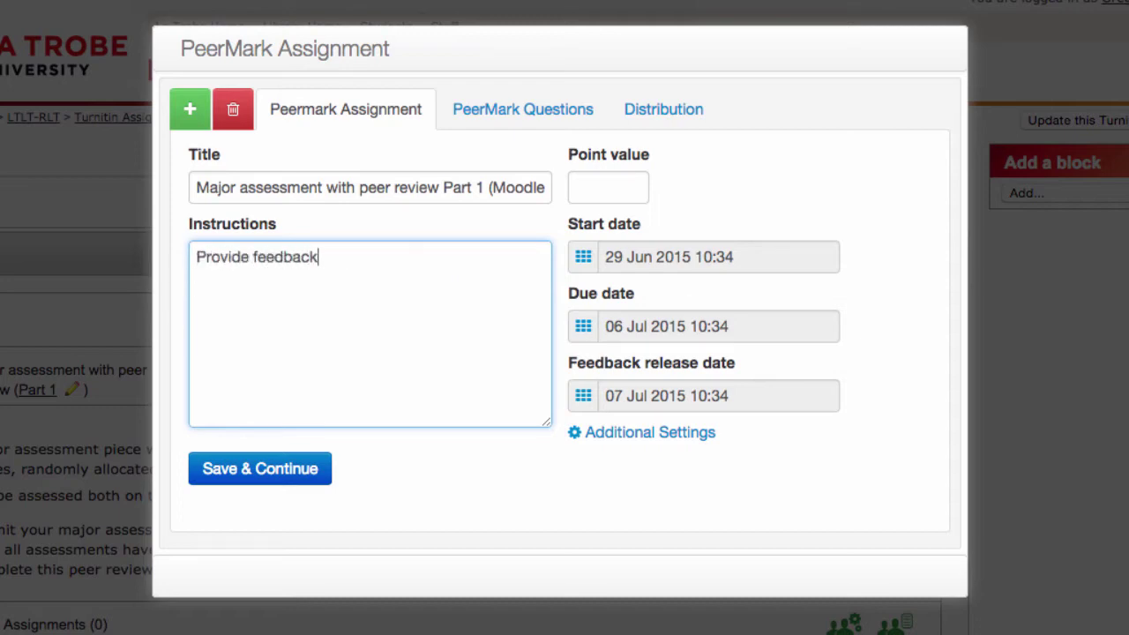
{"action": "type", "text": " to your peers, using the cr"}
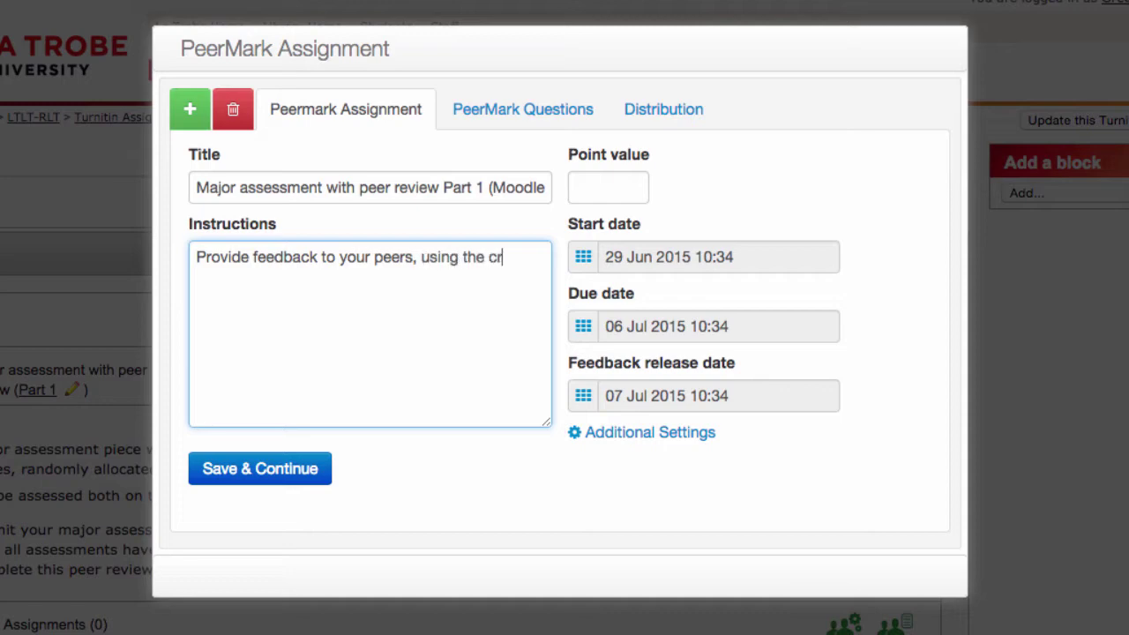
{"action": "type", "text": "iteria I have set"}
{"action": "type", "text": "up for you"}
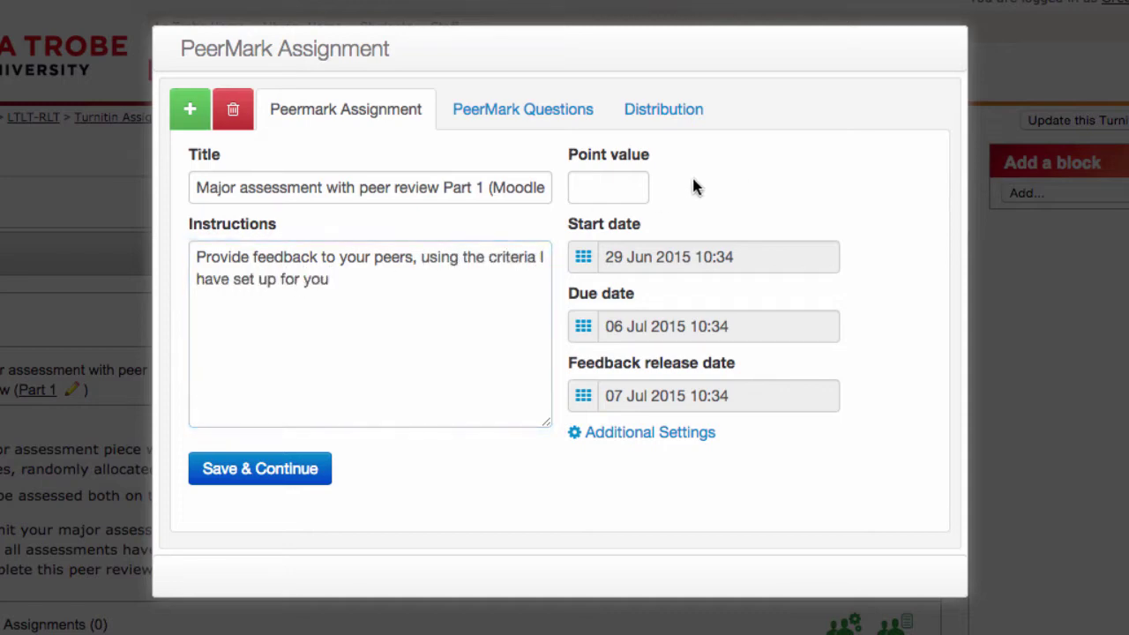
{"action": "left_click", "coordinate": [618, 186]}
{"action": "type", "text": "10"}
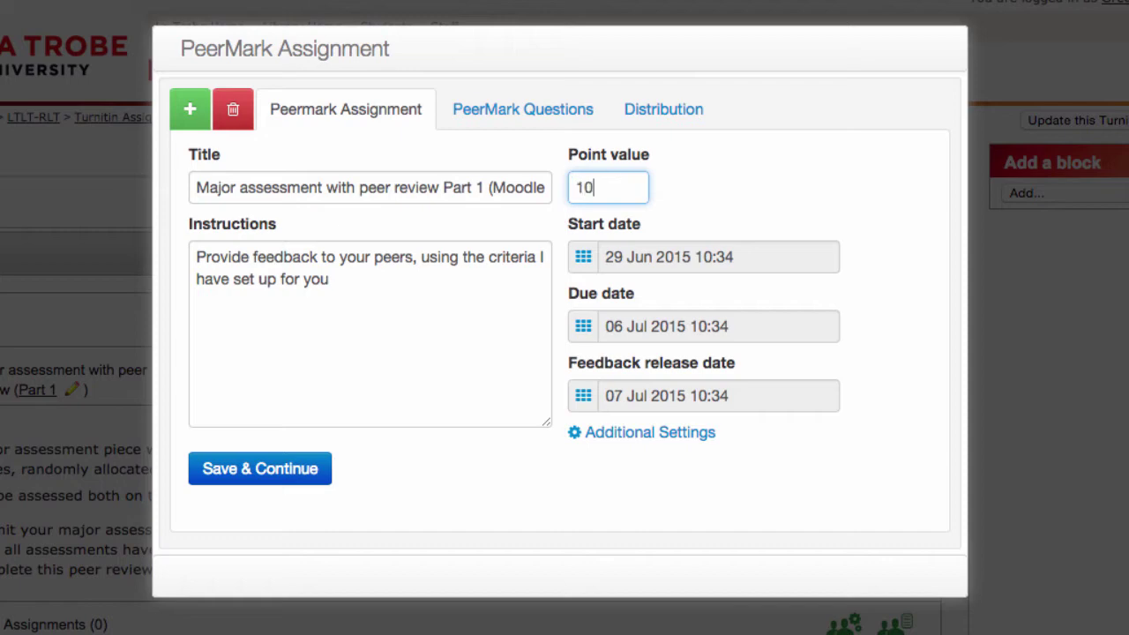
{"action": "left_click", "coordinate": [778, 185]}
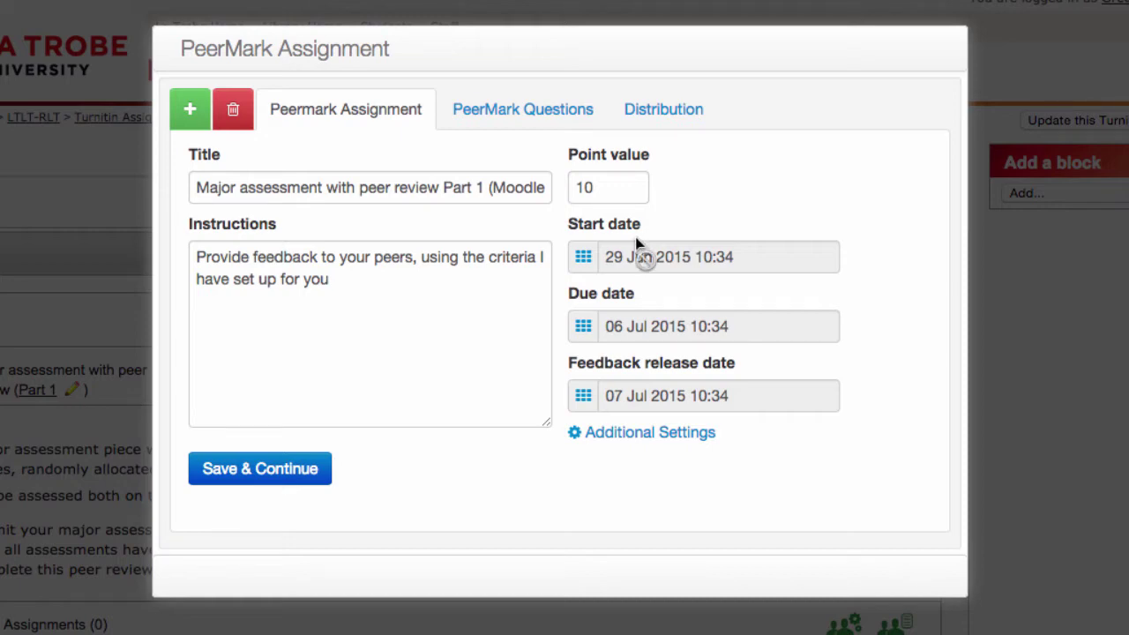
{"action": "left_click", "coordinate": [297, 471]}
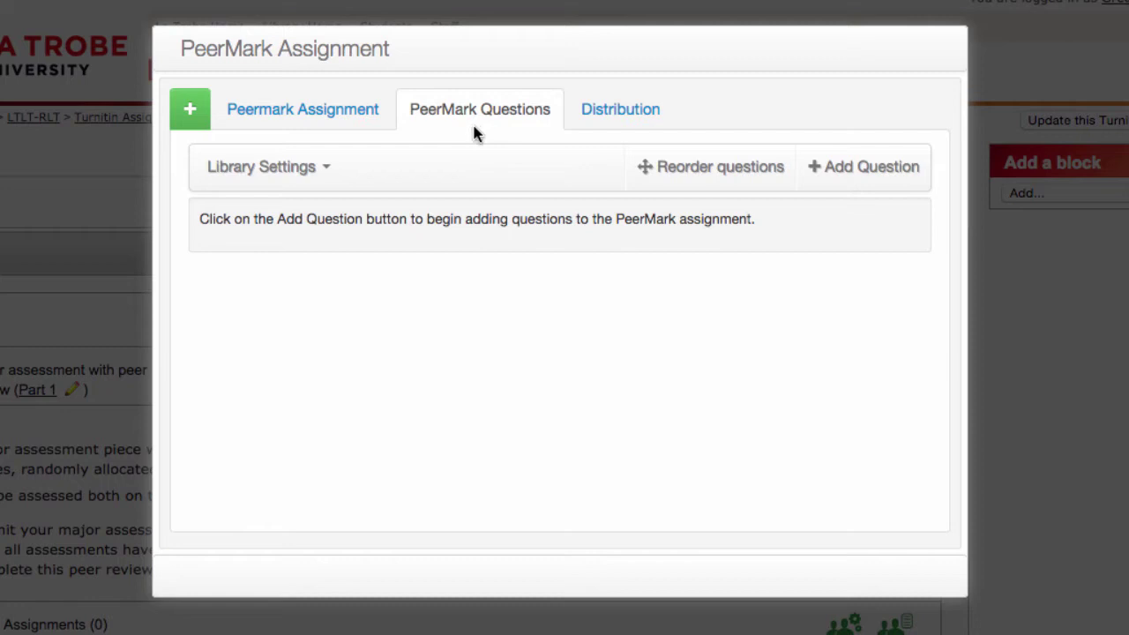
Step: Add the readability, most-interesting-point and paragraph-progression questions from the Sample Library
{"action": "left_click", "coordinate": [323, 170]}
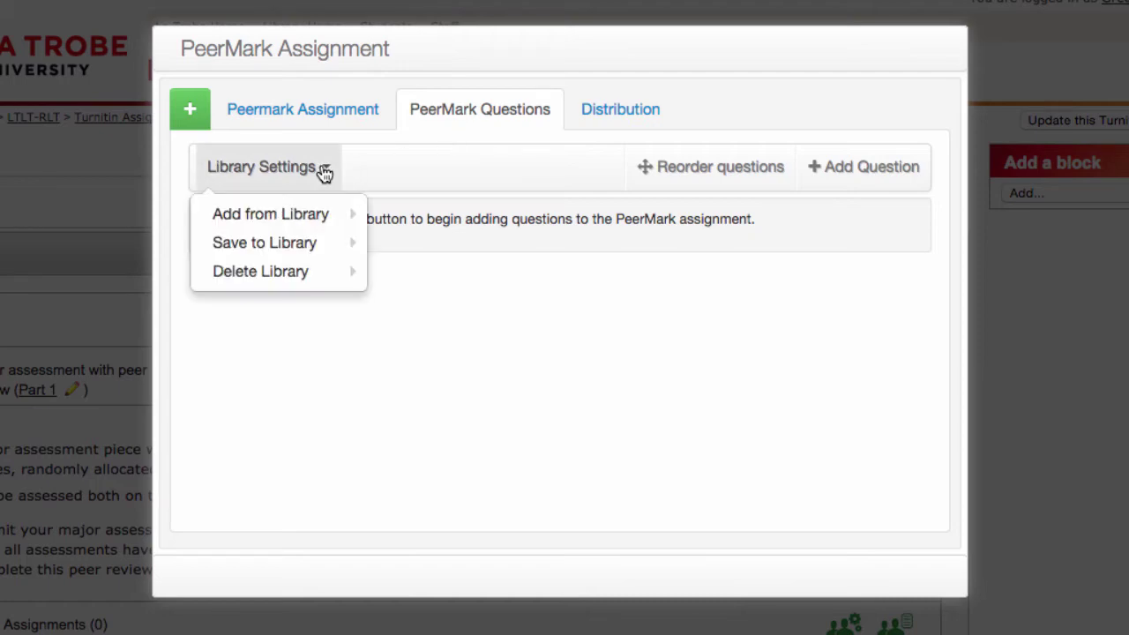
{"action": "mouse_move", "coordinate": [314, 216]}
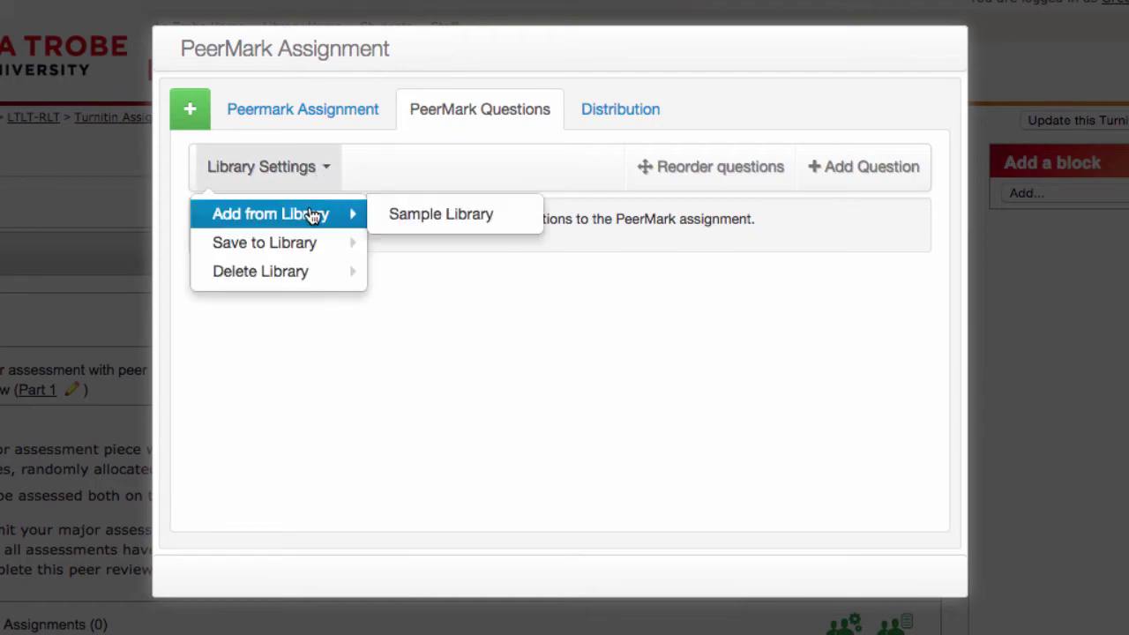
{"action": "left_click", "coordinate": [423, 220]}
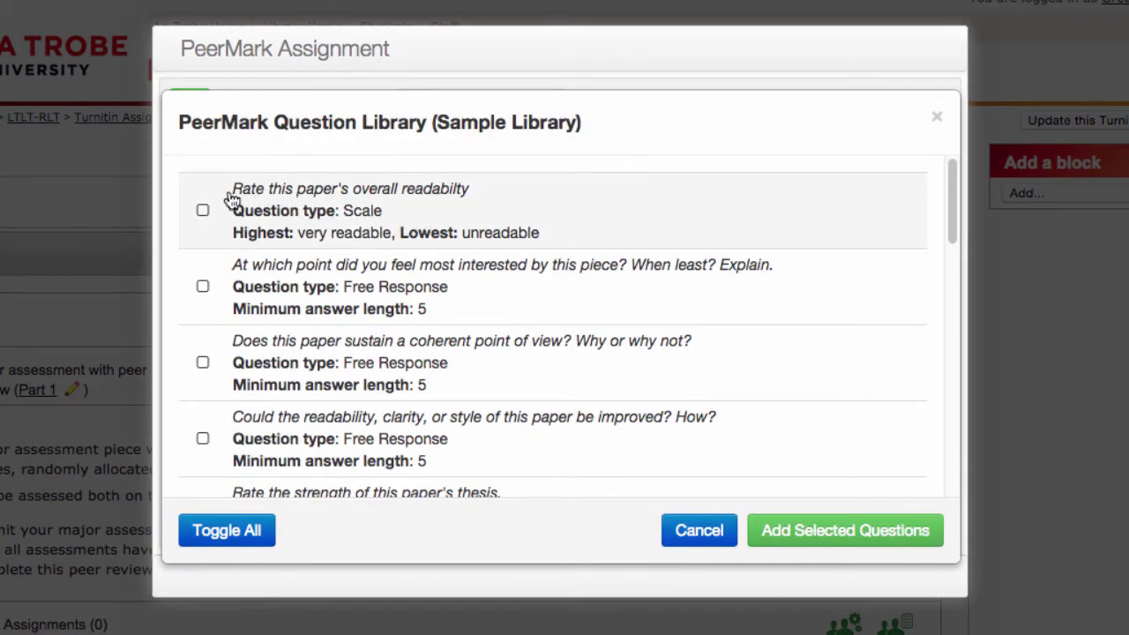
{"action": "left_click", "coordinate": [203, 214]}
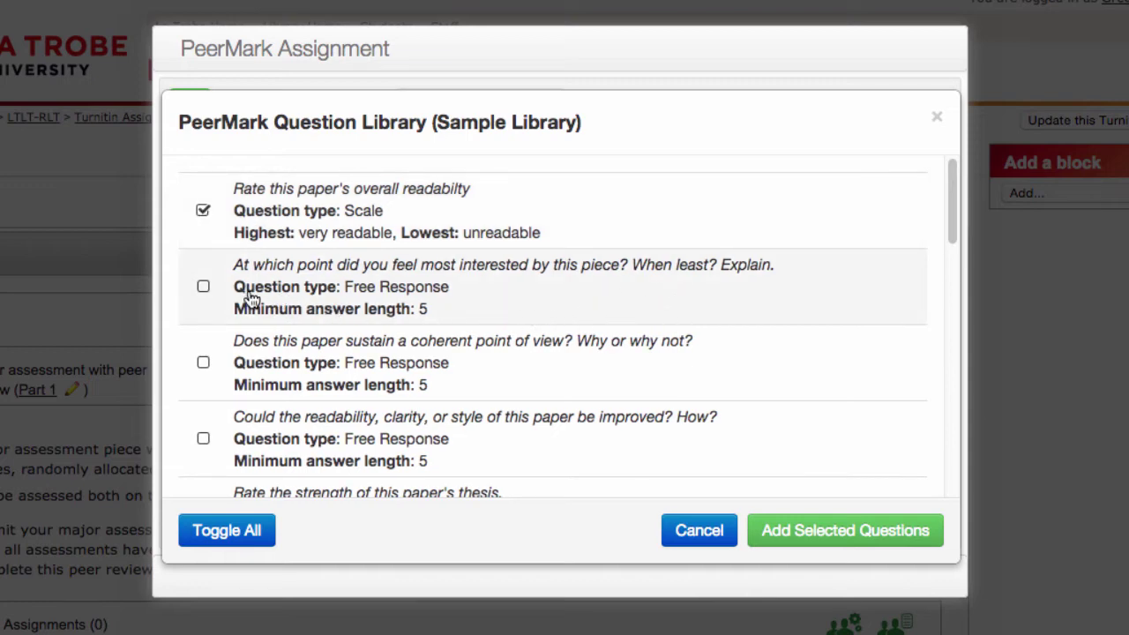
{"action": "left_click", "coordinate": [204, 290]}
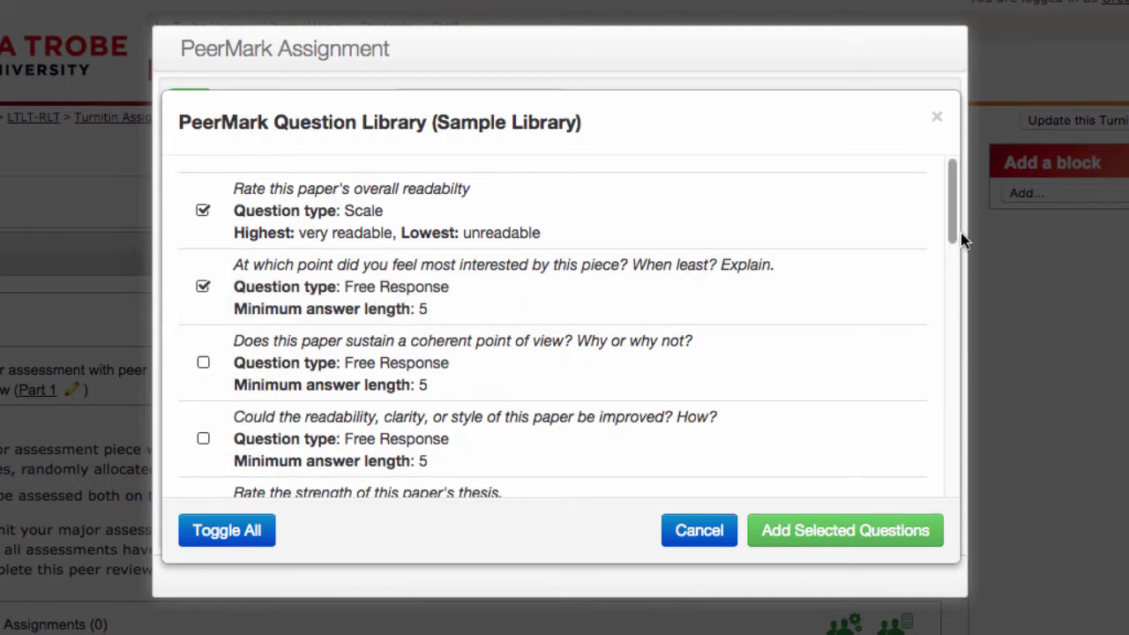
{"action": "scroll", "coordinate": [949, 225], "scroll_direction": "down", "scroll_amount": 5}
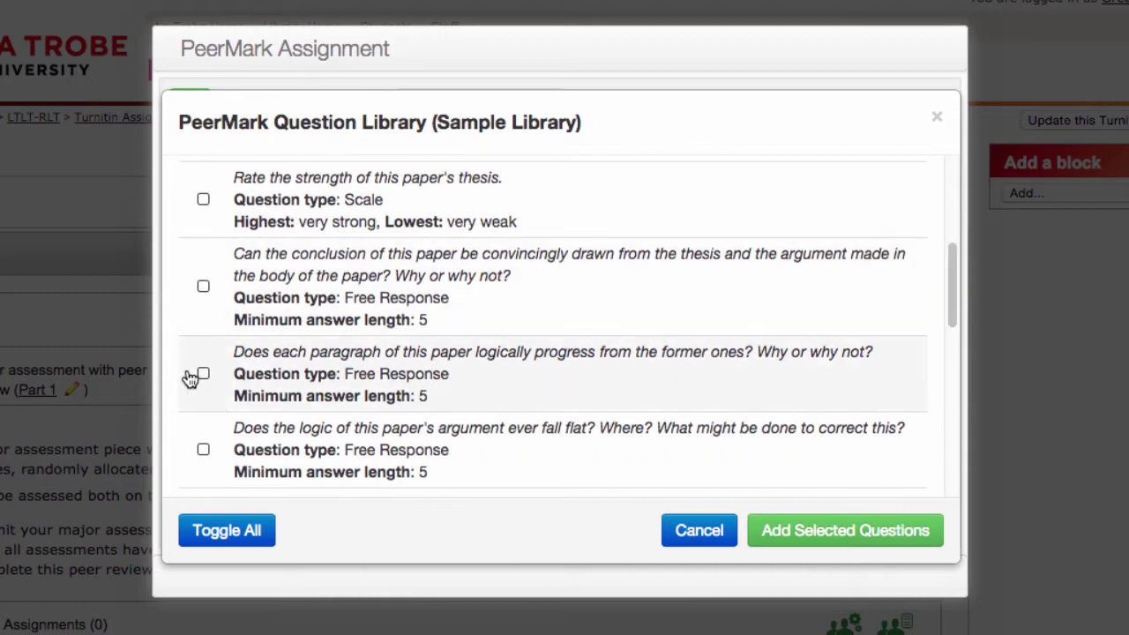
{"action": "left_click", "coordinate": [204, 375]}
{"action": "left_click", "coordinate": [845, 540]}
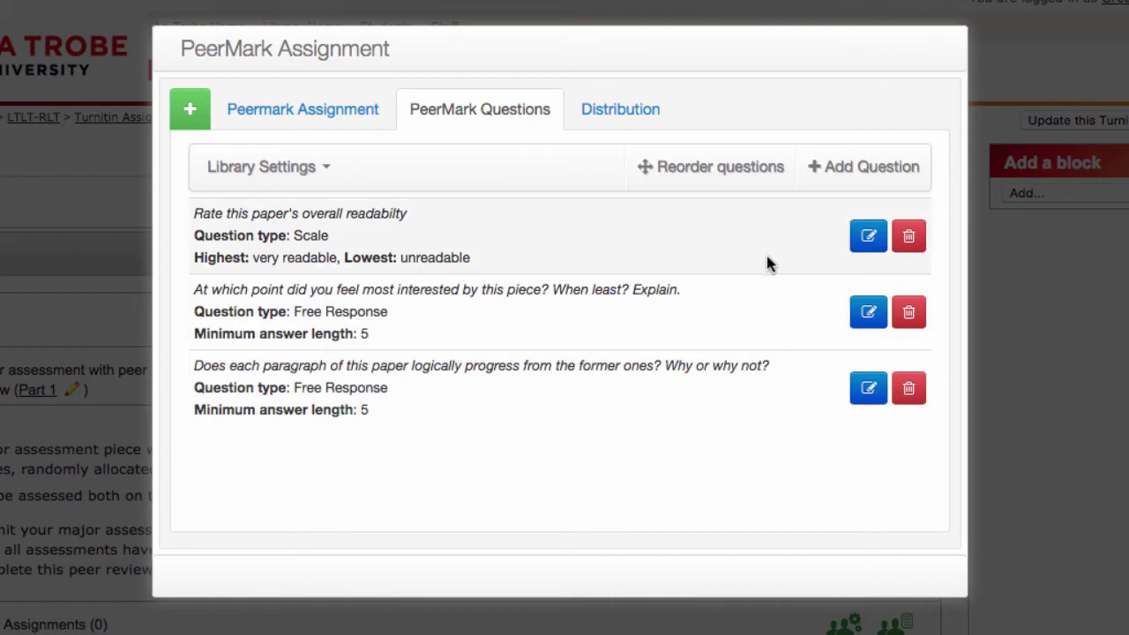
Step: Add the Free Response question 'What was the strongest argument made in the paper?' with minimum length 10
{"action": "left_click", "coordinate": [854, 179]}
{"action": "left_click", "coordinate": [613, 183]}
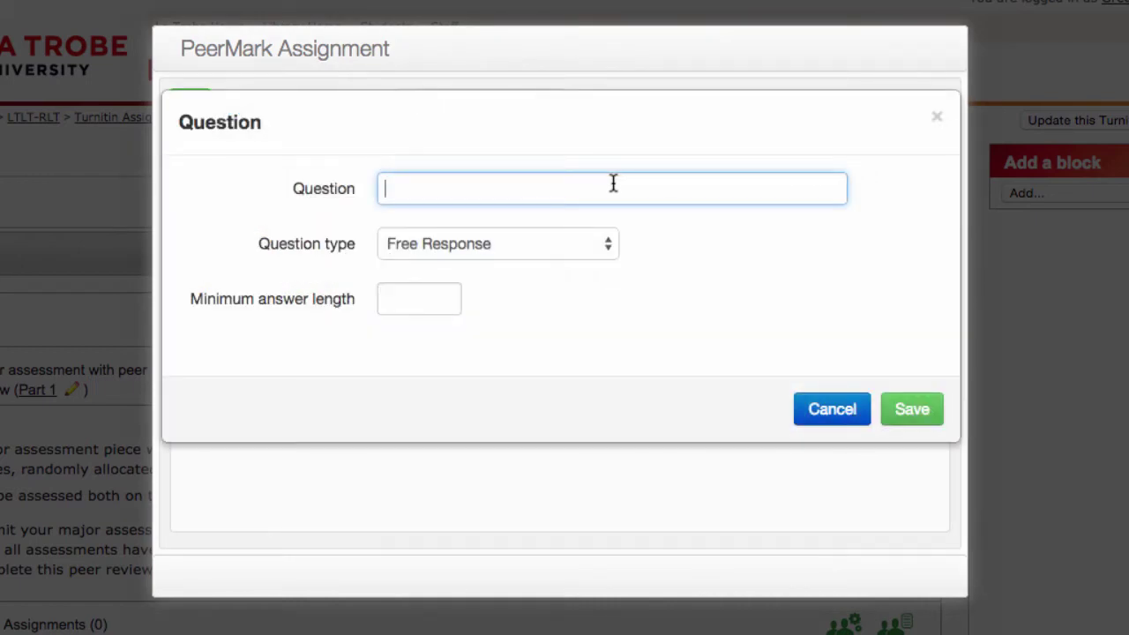
{"action": "type", "text": "What was the strongest"}
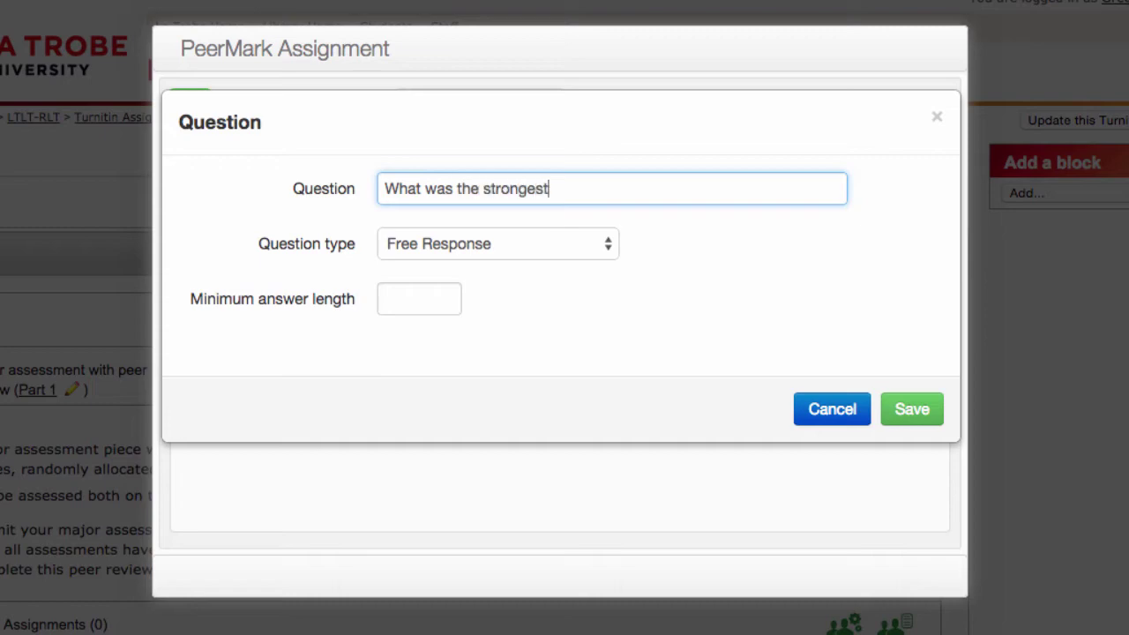
{"action": "type", "text": " argumant made in the paper?"}
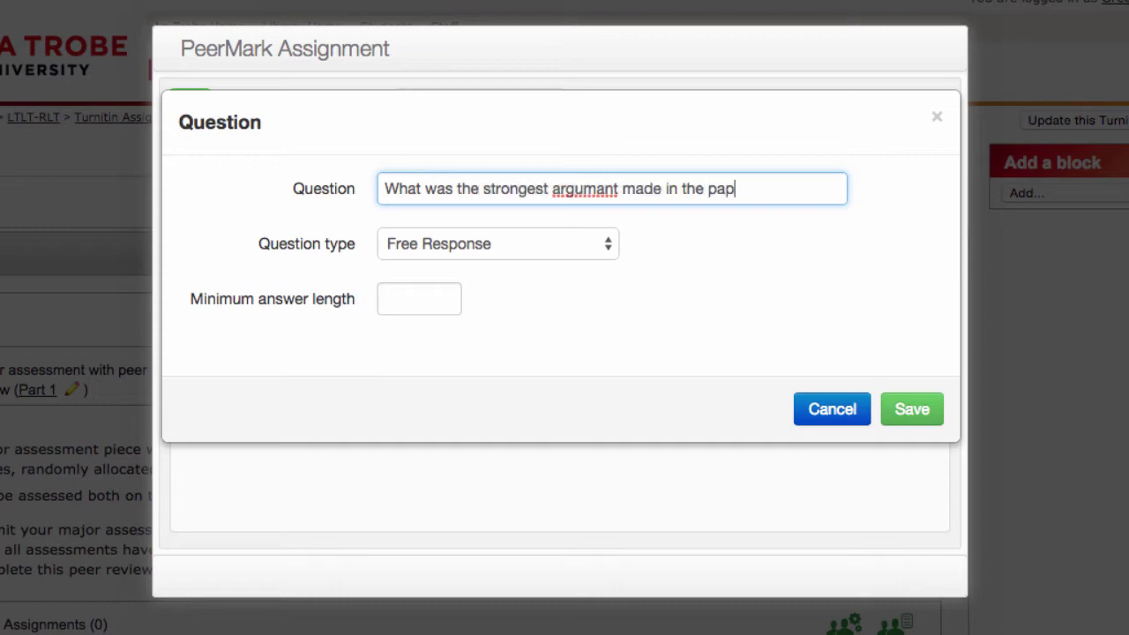
{"action": "left_click", "coordinate": [602, 189]}
{"action": "key", "text": "BackSpace"}
{"action": "type", "text": "e"}
{"action": "left_click", "coordinate": [573, 254]}
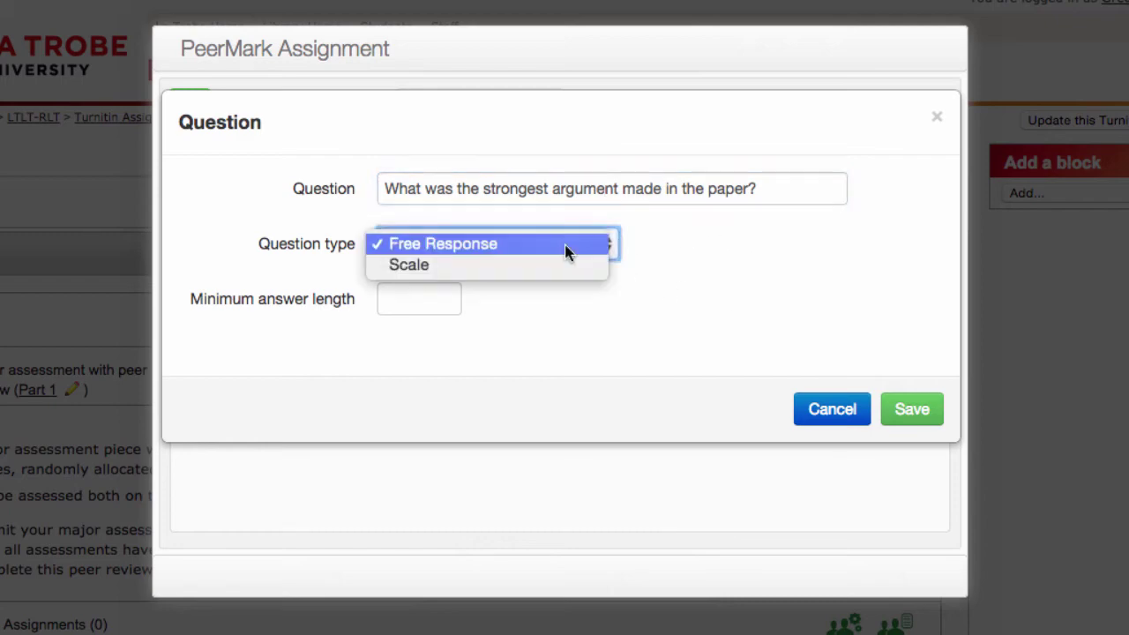
{"action": "left_click", "coordinate": [489, 244]}
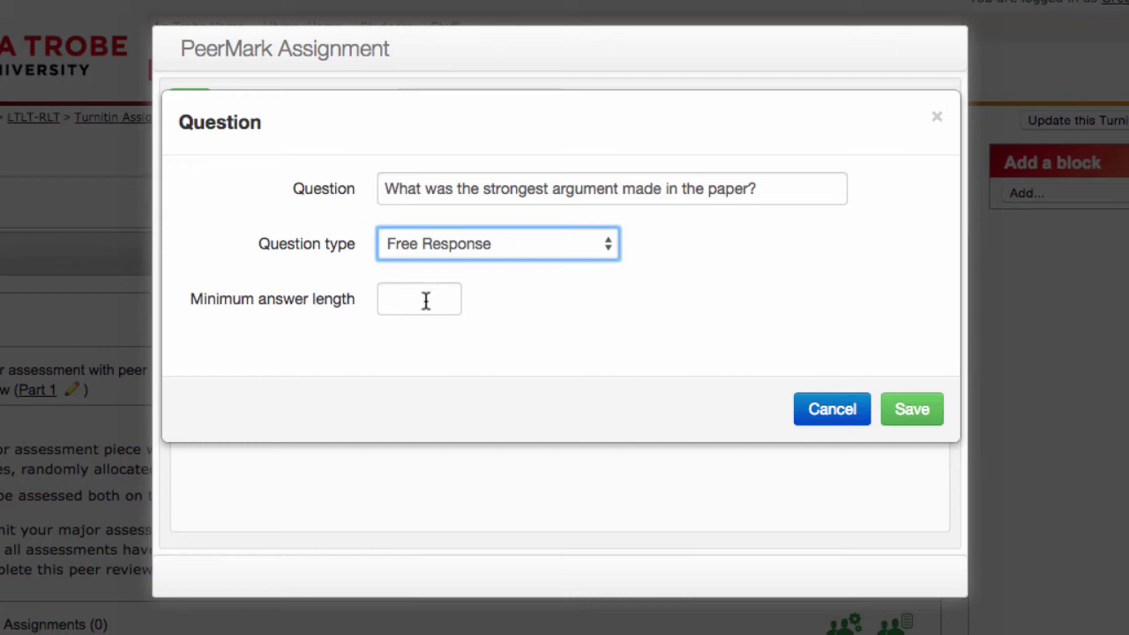
{"action": "left_click", "coordinate": [426, 300]}
{"action": "type", "text": "10"}
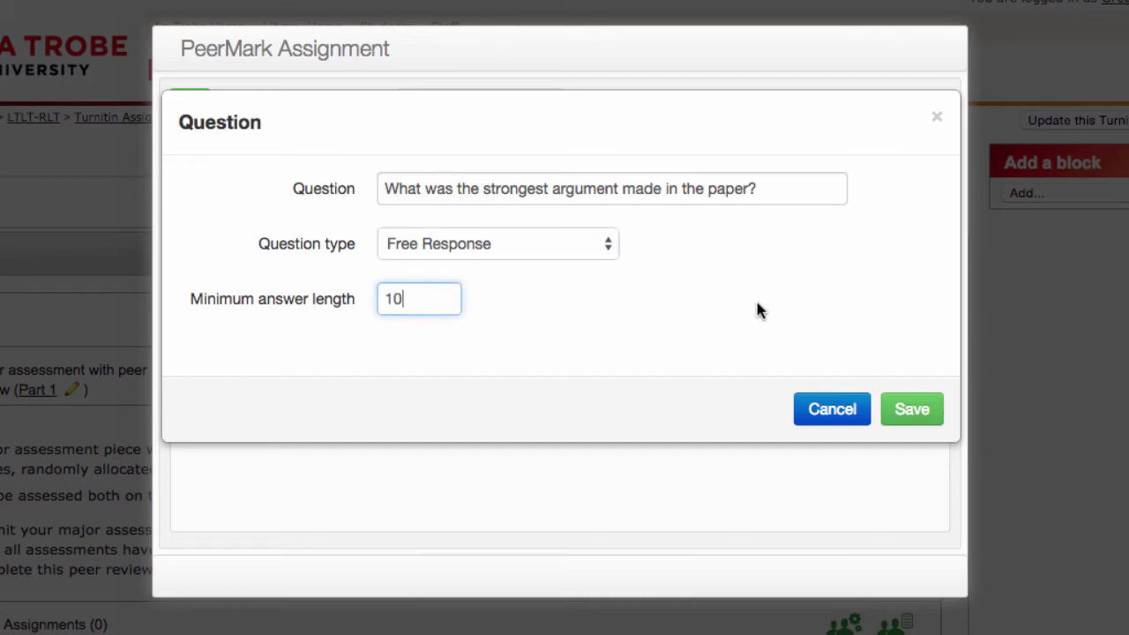
{"action": "left_click", "coordinate": [891, 408]}
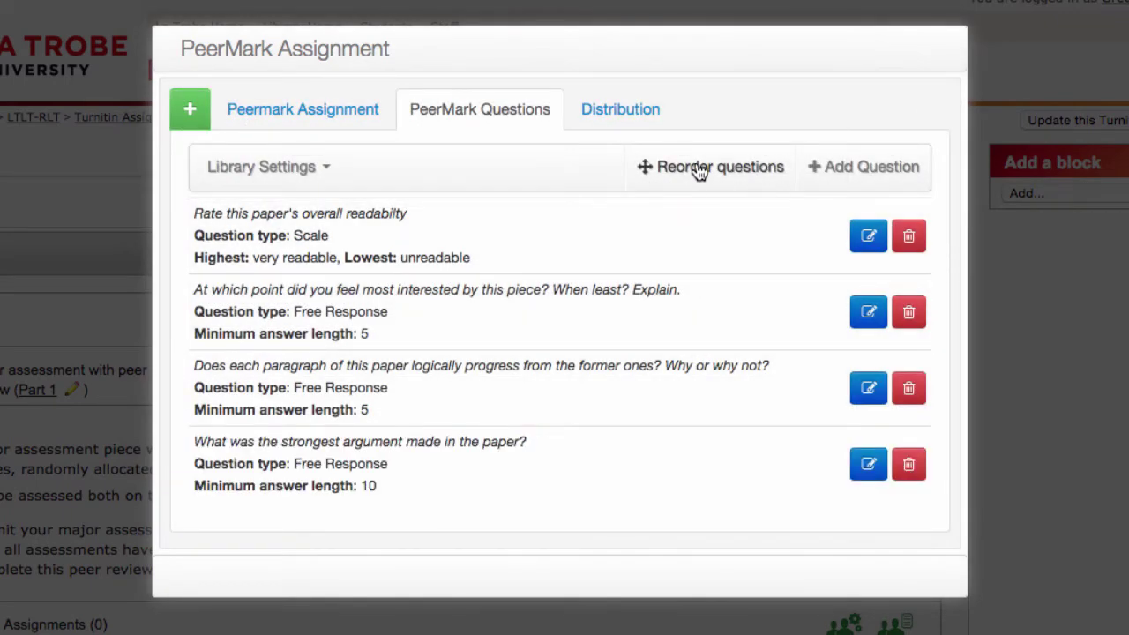
Step: Add a 5-point Scale question 'Rate the overall quality of this paper' from 0% to 100%
{"action": "left_click", "coordinate": [838, 172]}
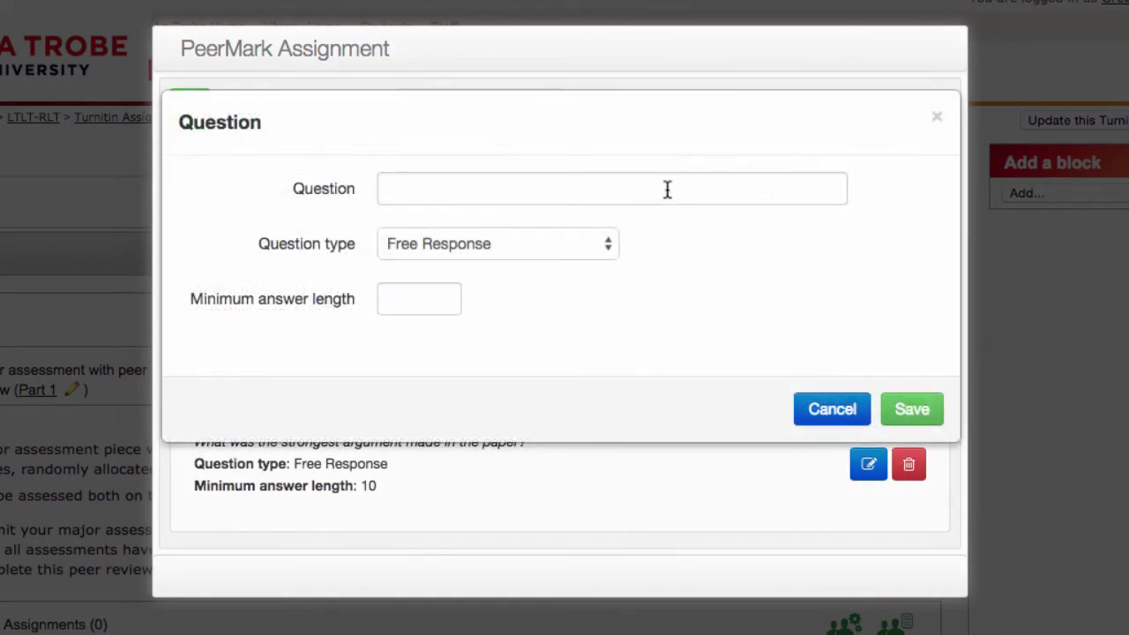
{"action": "left_click", "coordinate": [665, 191]}
{"action": "type", "text": "Rate the overall "}
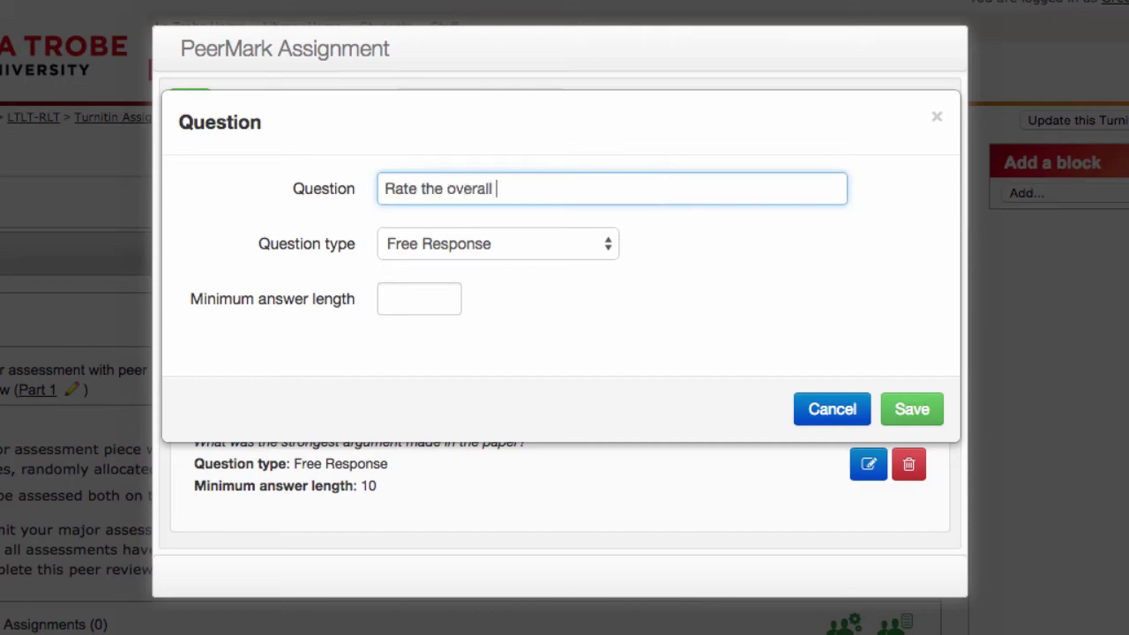
{"action": "type", "text": "qulity of this paper"}
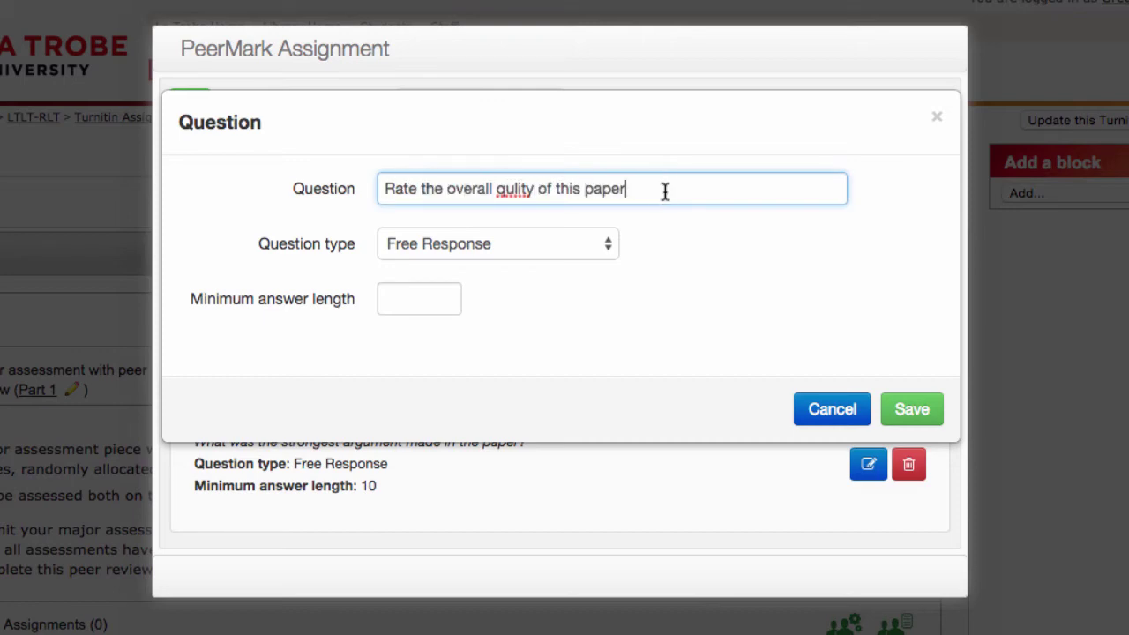
{"action": "left_click", "coordinate": [509, 188]}
{"action": "type", "text": "a"}
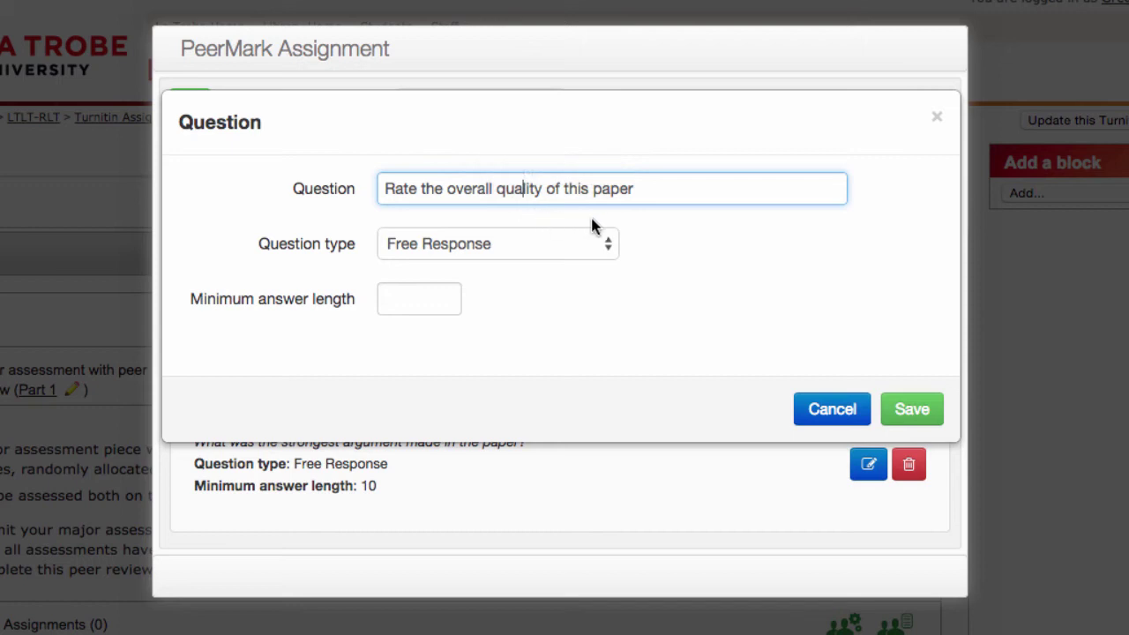
{"action": "left_click", "coordinate": [599, 244]}
{"action": "left_click", "coordinate": [542, 269]}
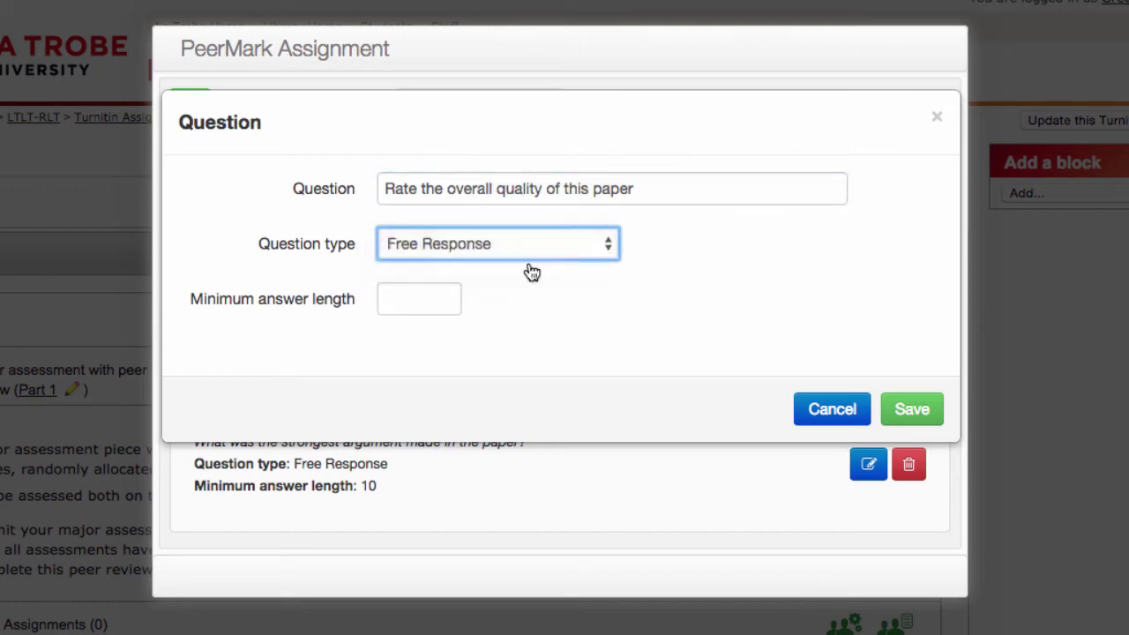
{"action": "left_click", "coordinate": [470, 304]}
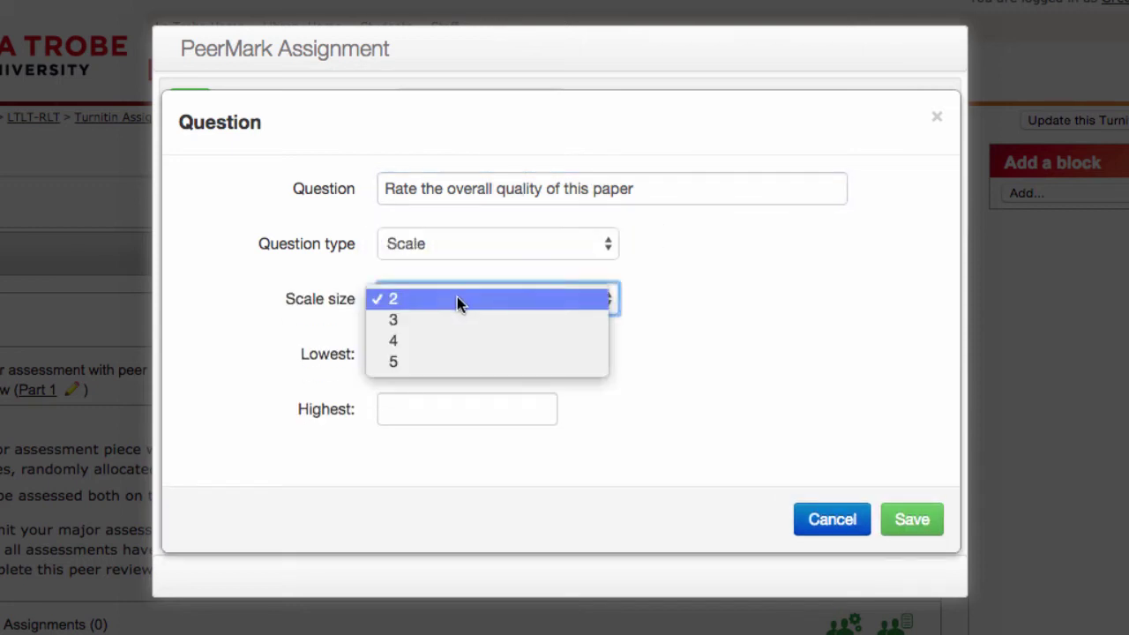
{"action": "left_click", "coordinate": [409, 361]}
{"action": "left_click", "coordinate": [404, 353]}
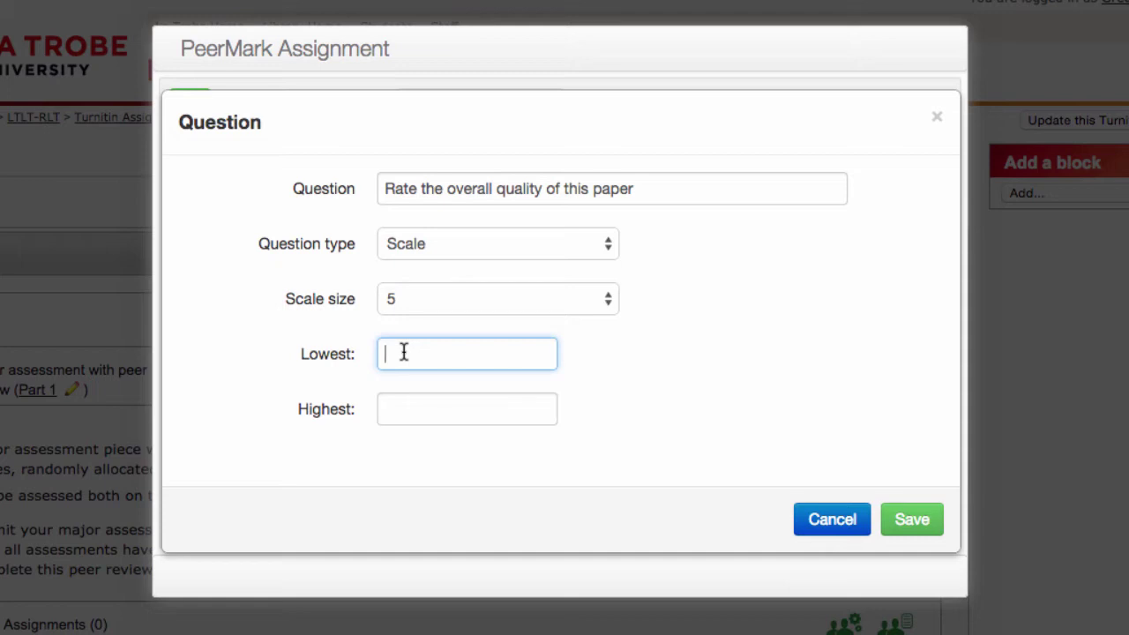
{"action": "type", "text": "0%"}
{"action": "left_click", "coordinate": [400, 407]}
{"action": "type", "text": "100"}
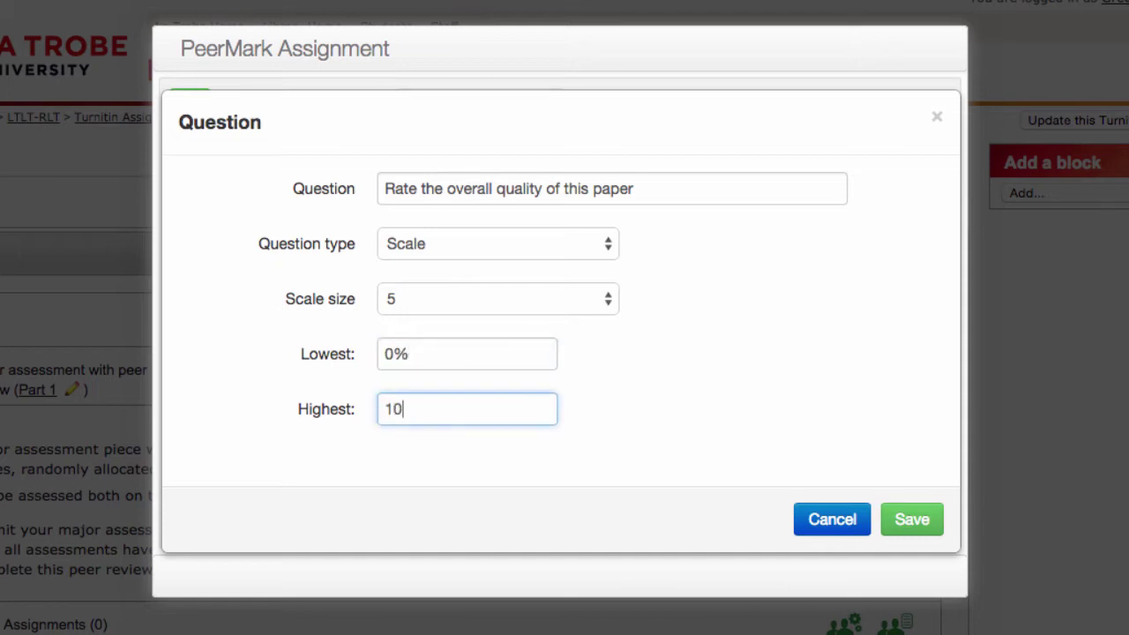
{"action": "type", "text": "%"}
{"action": "left_click", "coordinate": [926, 527]}
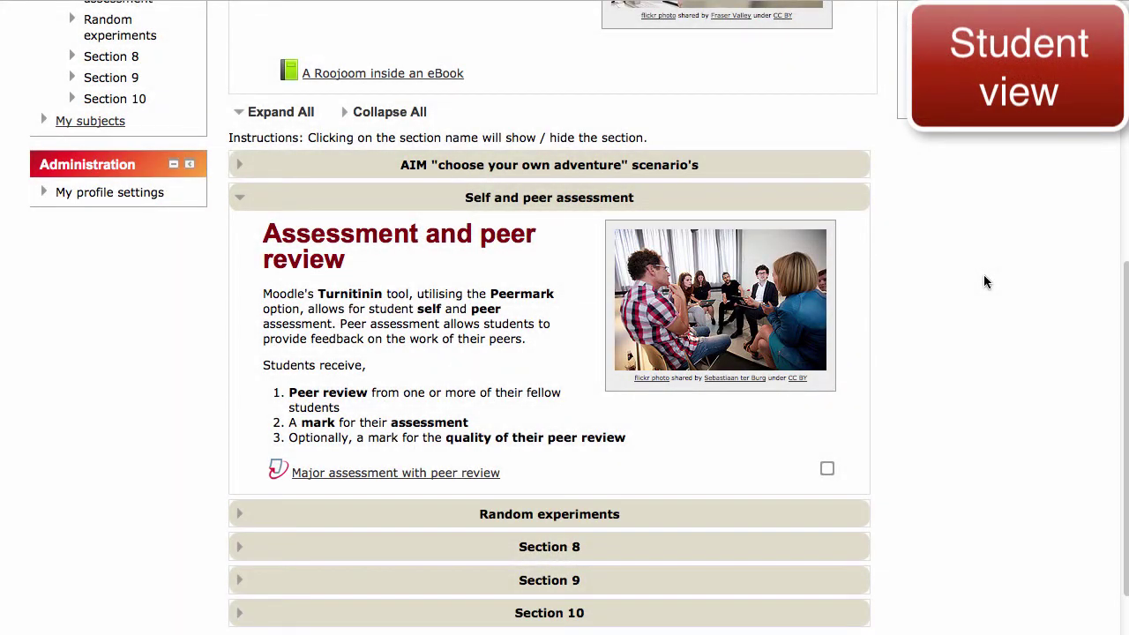
Step: Open Major assessment with peer review and bring up its Submit Paper form
{"action": "left_click", "coordinate": [463, 477]}
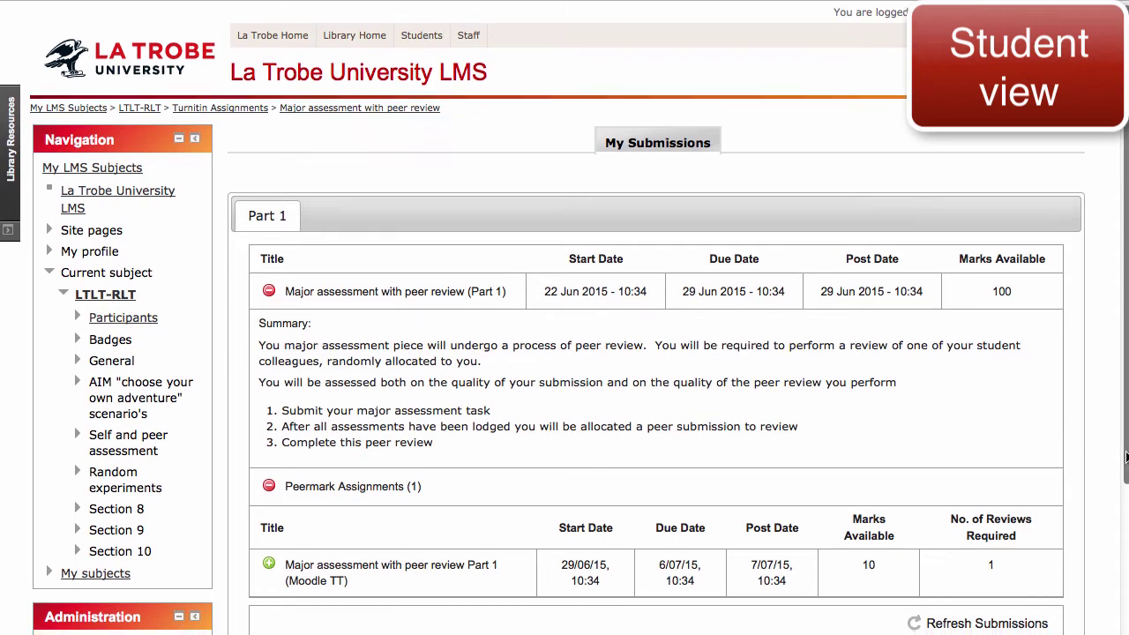
{"action": "scroll", "coordinate": [1116, 609], "scroll_direction": "down", "scroll_amount": 5}
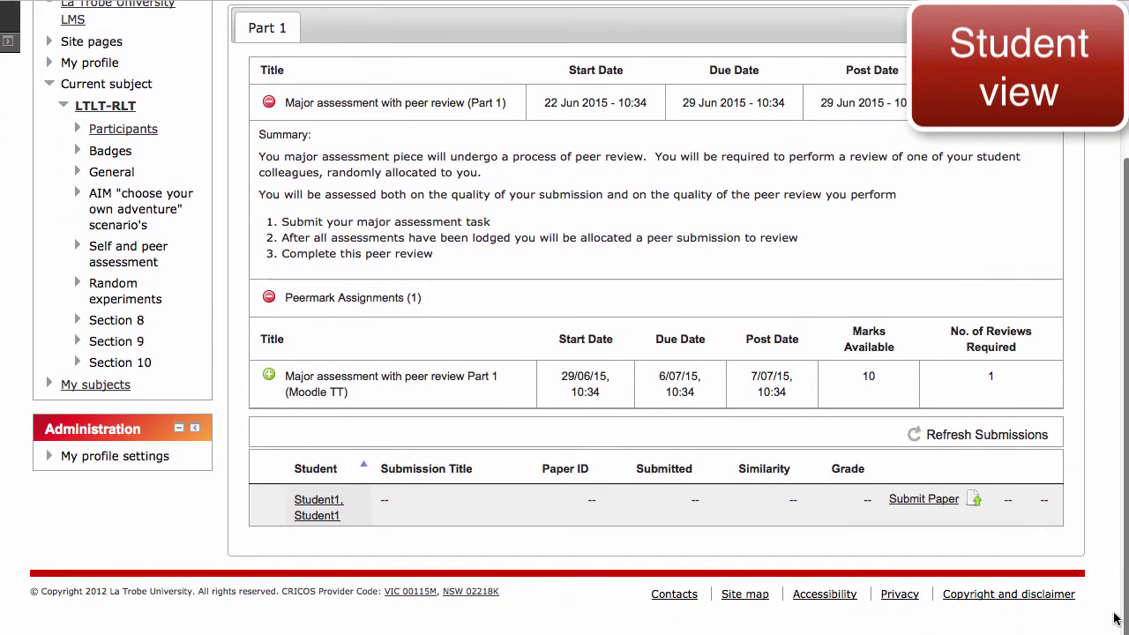
{"action": "left_click", "coordinate": [923, 500]}
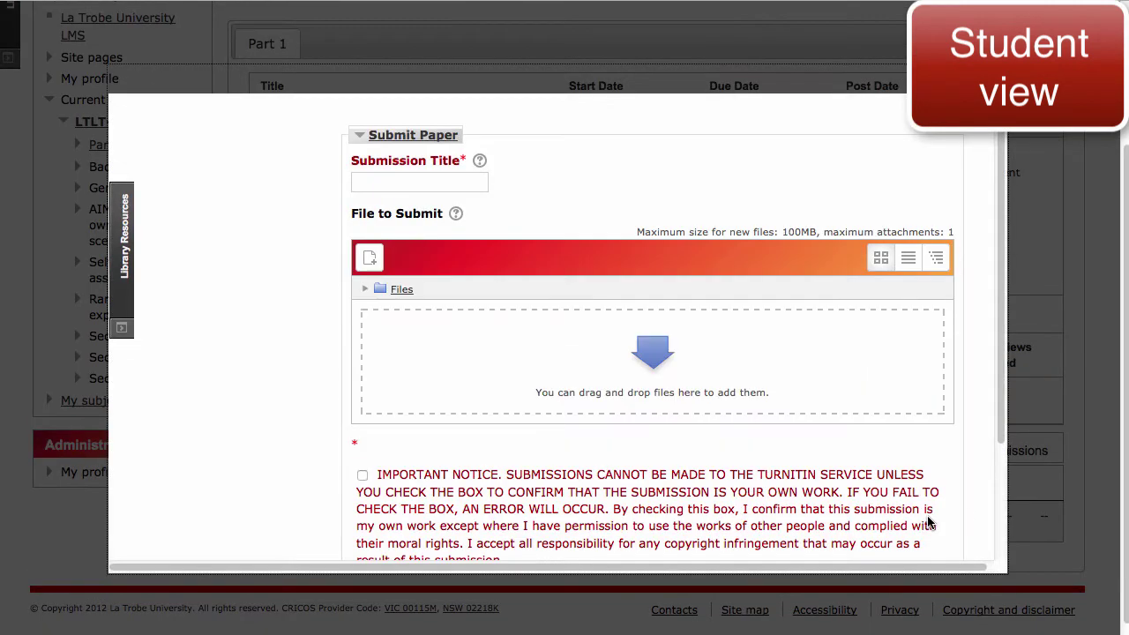
Step: Title the submission 'Student 1 major assessment' and upload Student 1 submission.pdf from the computer
{"action": "left_click", "coordinate": [444, 184]}
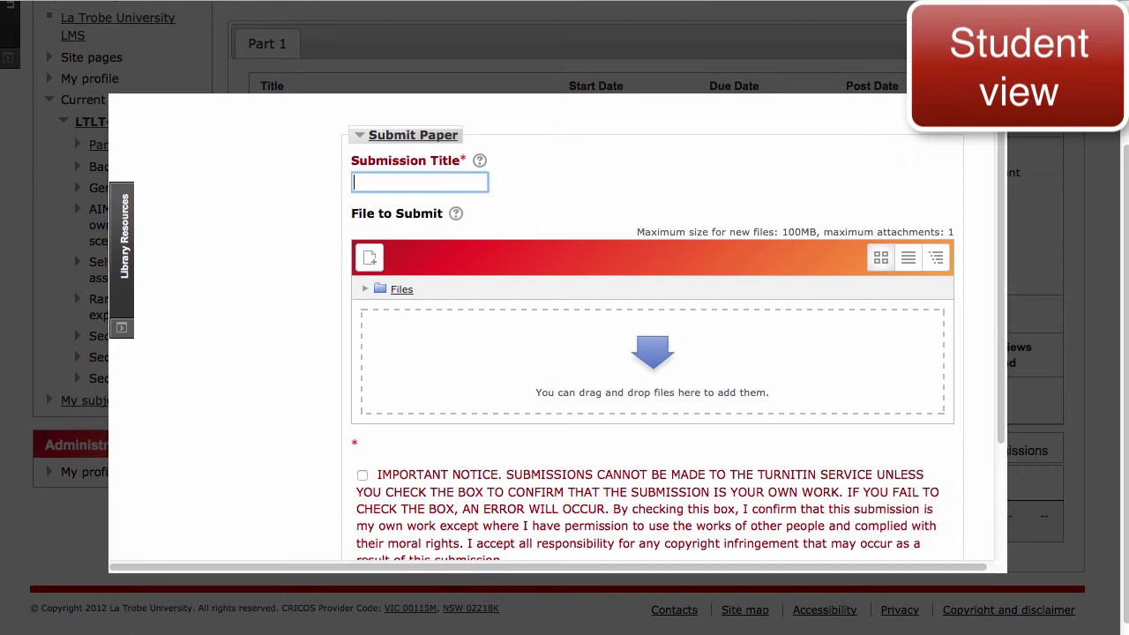
{"action": "type", "text": "Studen"}
{"action": "type", "text": "t 1 ma"}
{"action": "type", "text": "jor assess"}
{"action": "type", "text": "ment"}
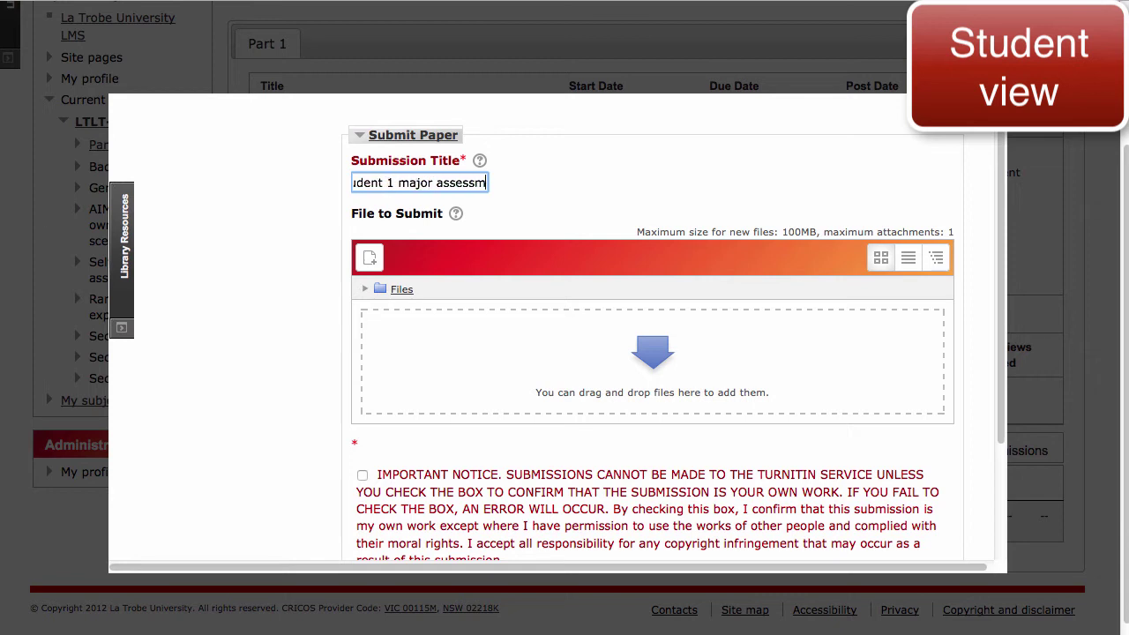
{"action": "left_click", "coordinate": [842, 151]}
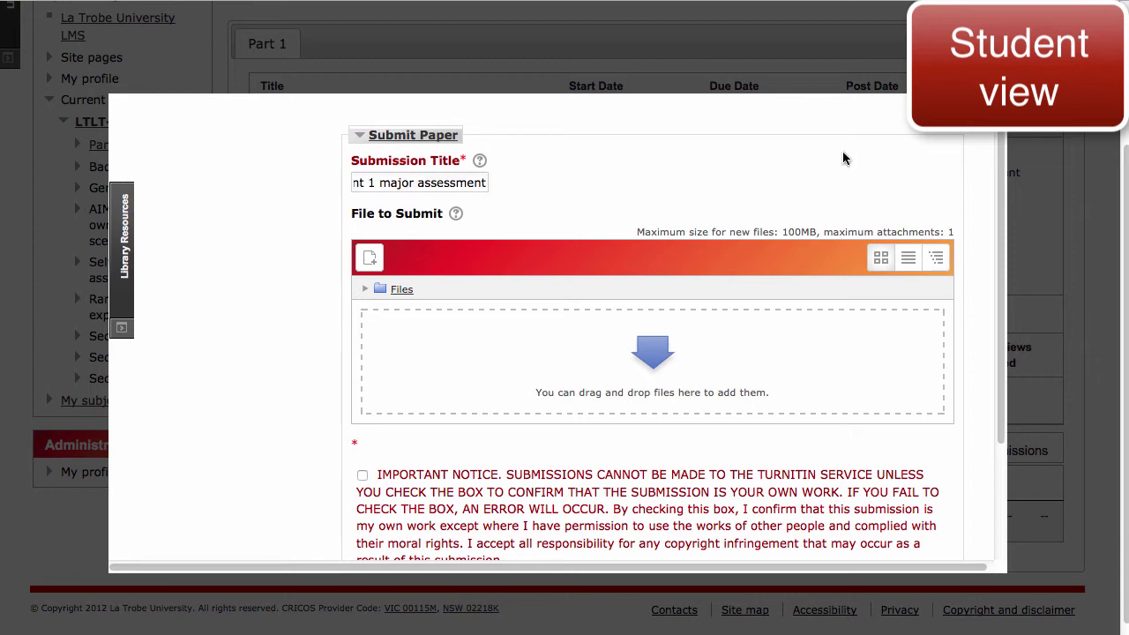
{"action": "left_click", "coordinate": [369, 258]}
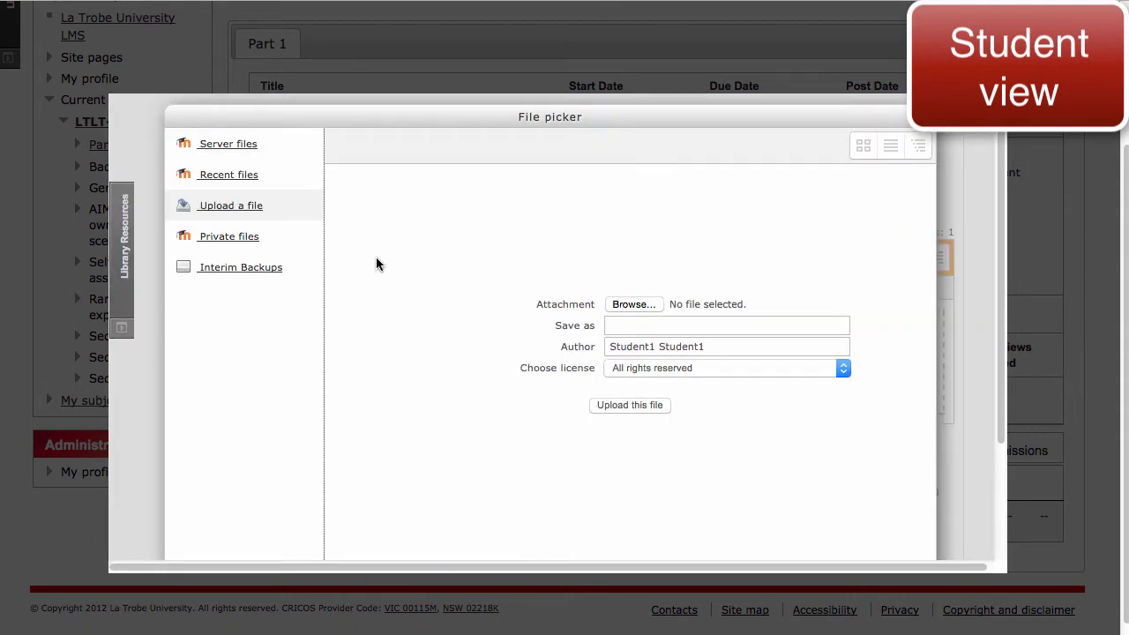
{"action": "left_click", "coordinate": [621, 304]}
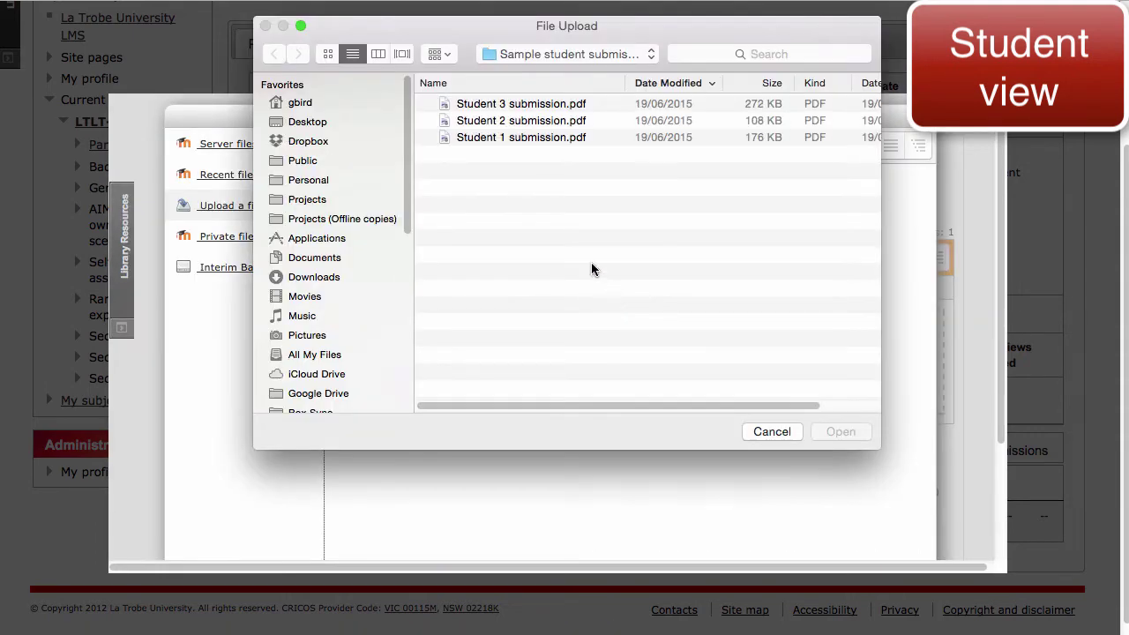
{"action": "left_click", "coordinate": [545, 140]}
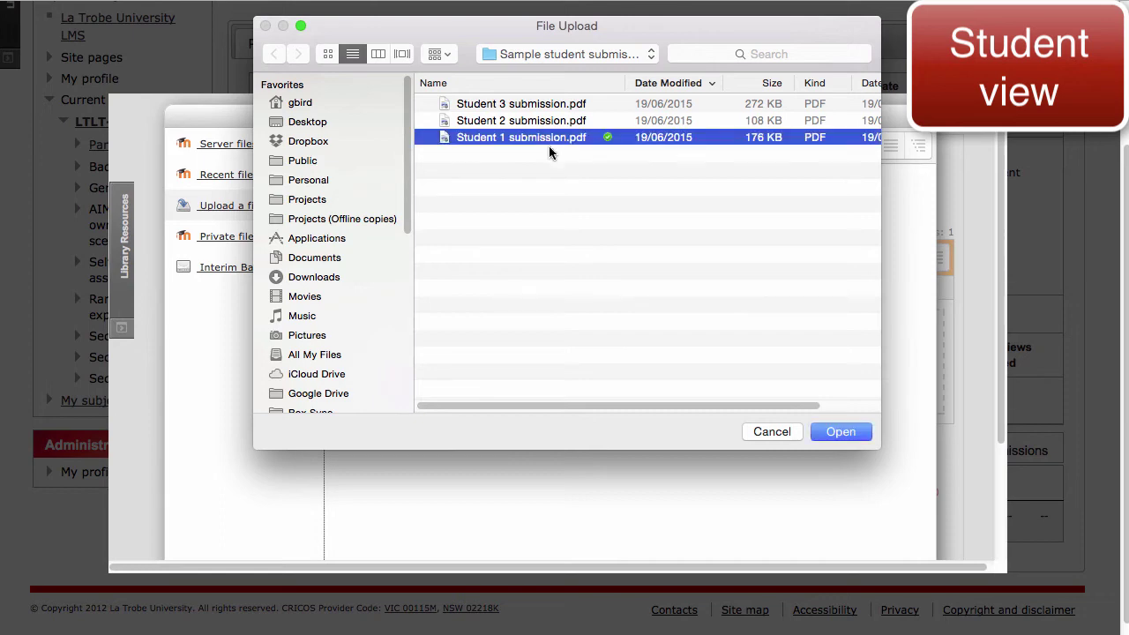
{"action": "left_click", "coordinate": [829, 432]}
{"action": "left_click", "coordinate": [625, 406]}
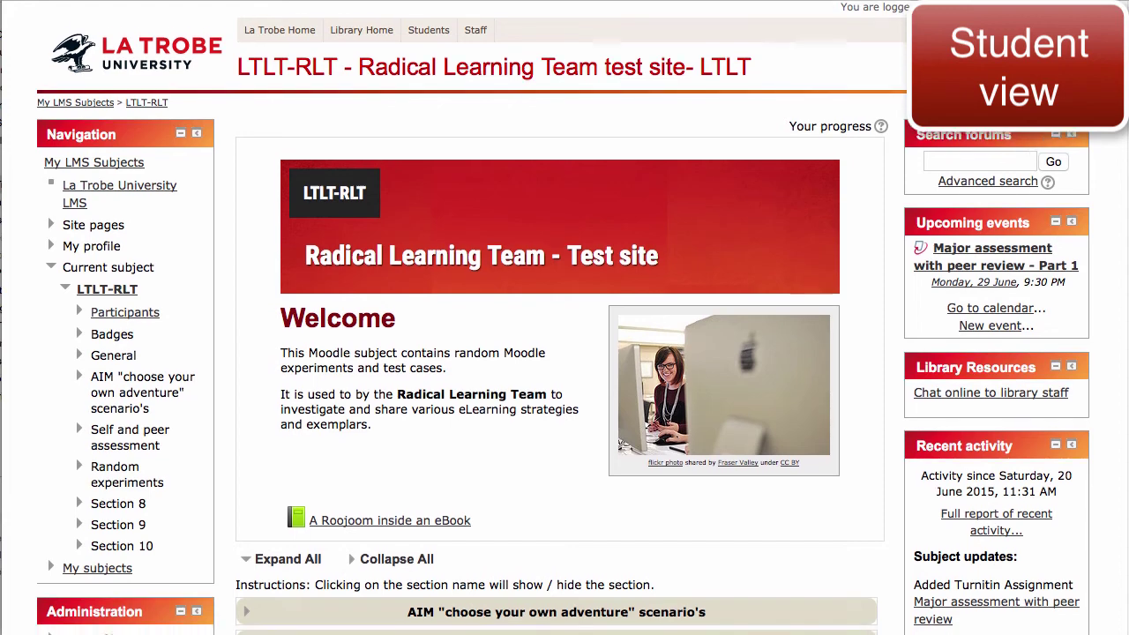
Step: Open Major assessment with peer review, launch its PeerMark reviews, and show the Write Reviews options
{"action": "scroll", "coordinate": [1115, 434], "scroll_direction": "down", "scroll_amount": 15}
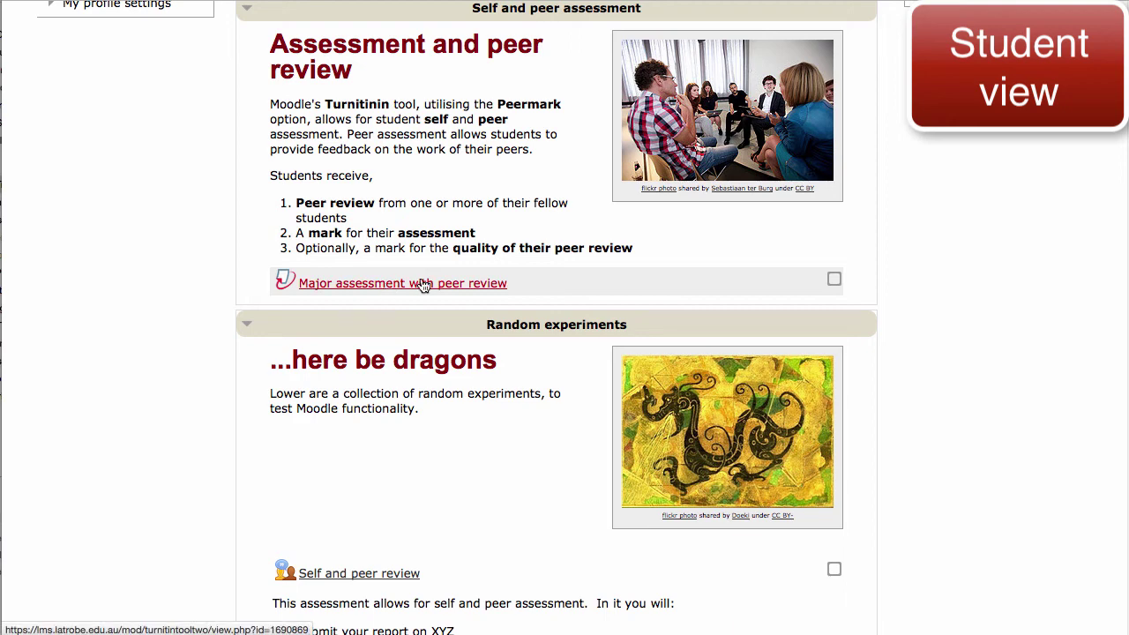
{"action": "left_click", "coordinate": [424, 284]}
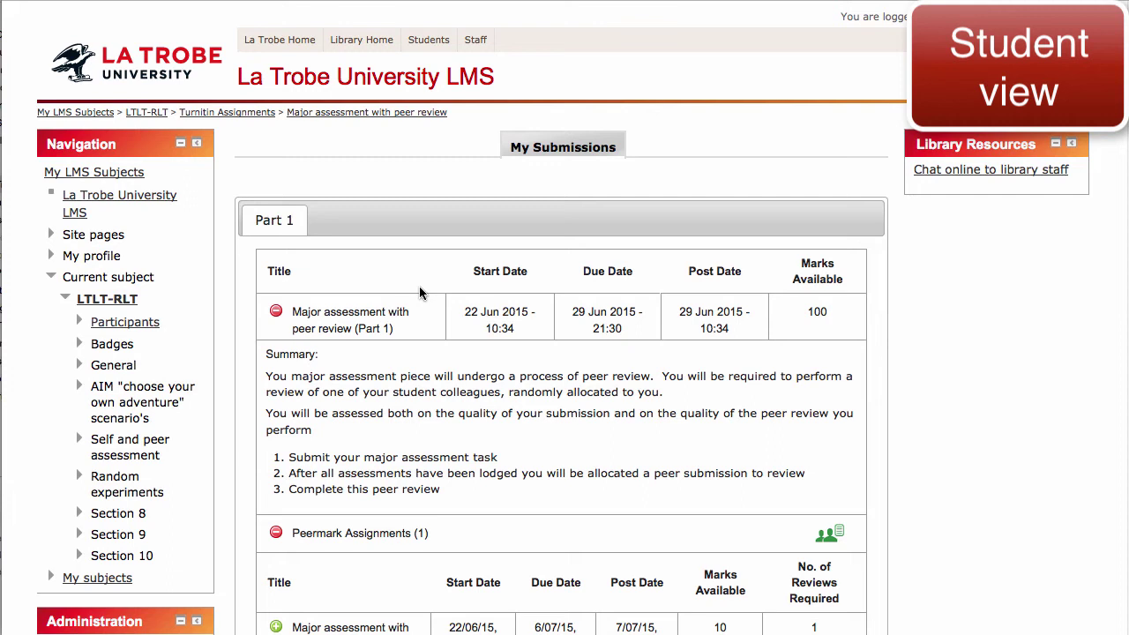
{"action": "left_click", "coordinate": [829, 540]}
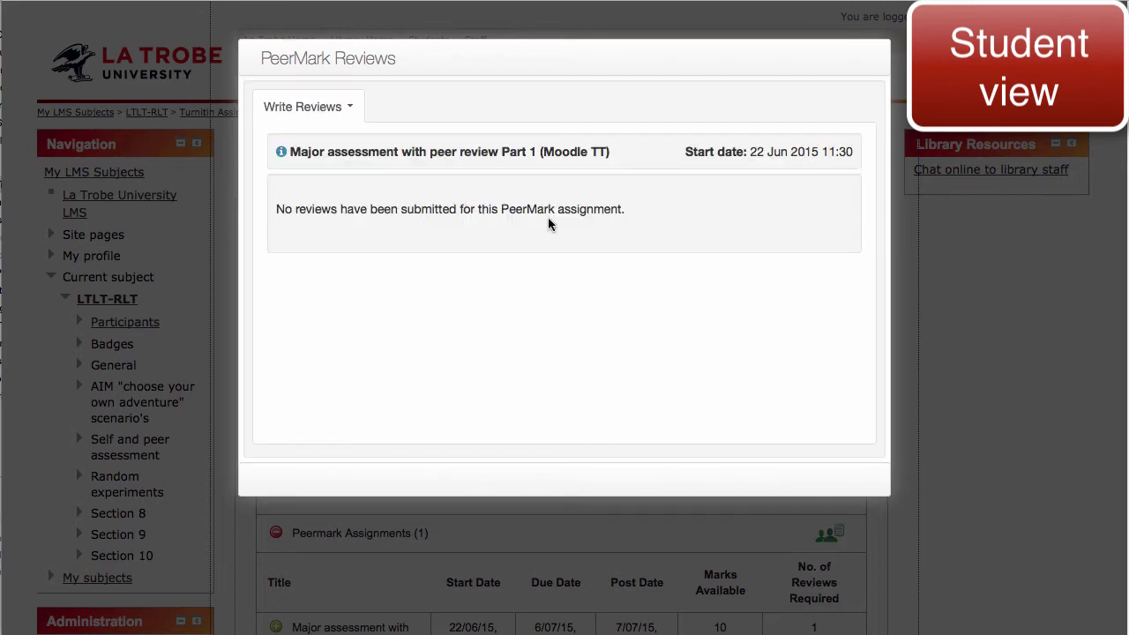
{"action": "left_click", "coordinate": [351, 109]}
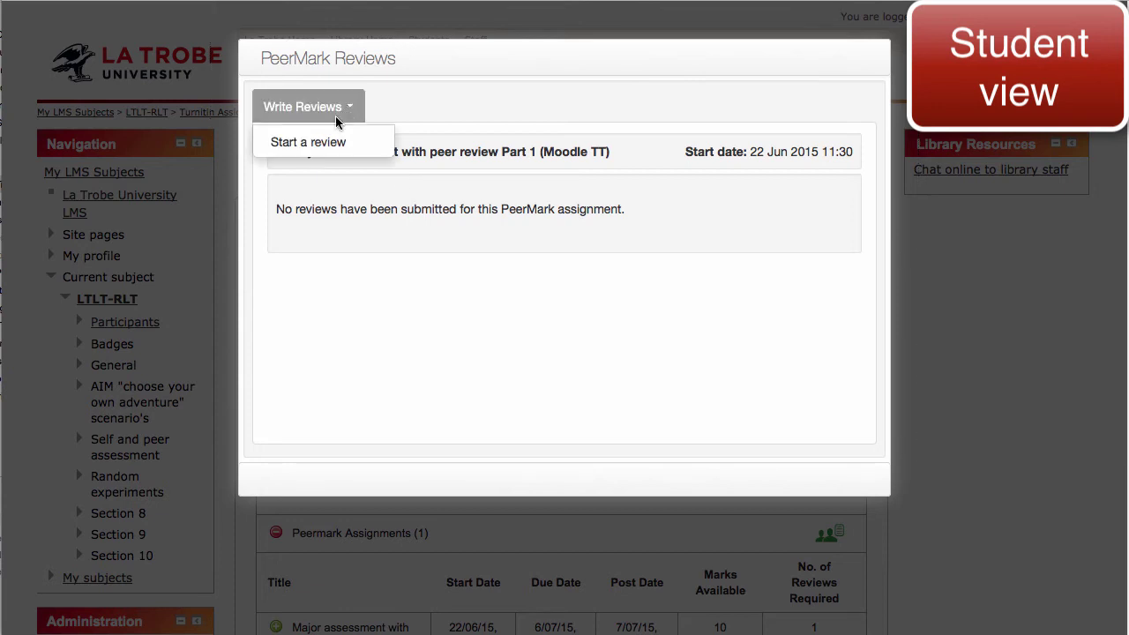
Step: Start a peer review, comment 'Consider abbreviating this section' on the first paragraph, and submit
{"action": "left_click", "coordinate": [321, 144]}
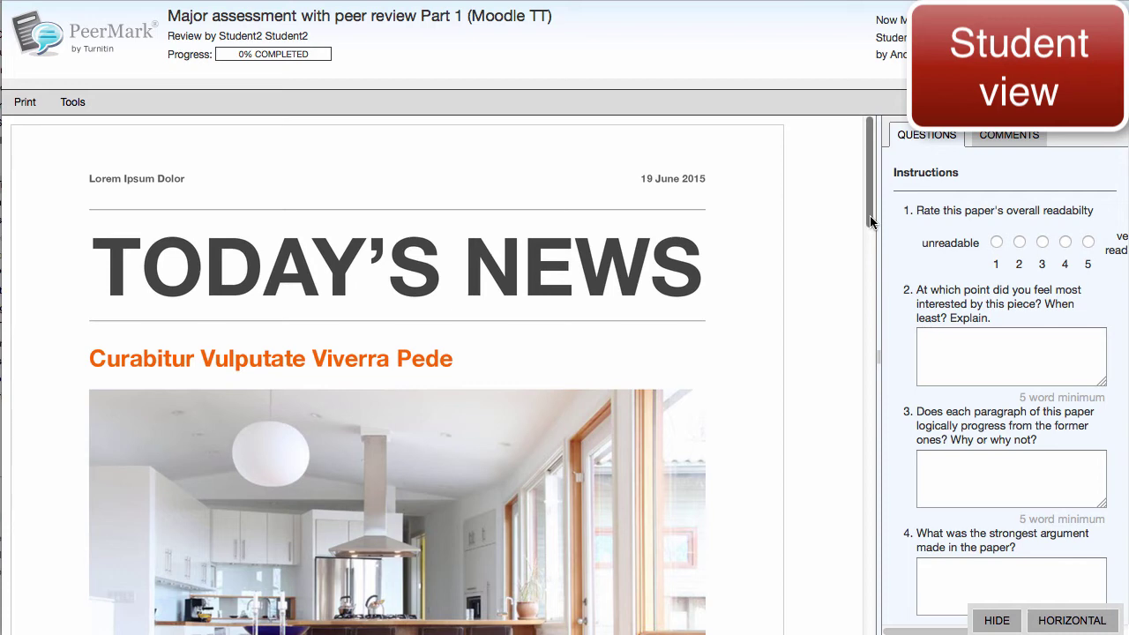
{"action": "left_click_drag", "start_coordinate": [869, 221], "coordinate": [872, 363]}
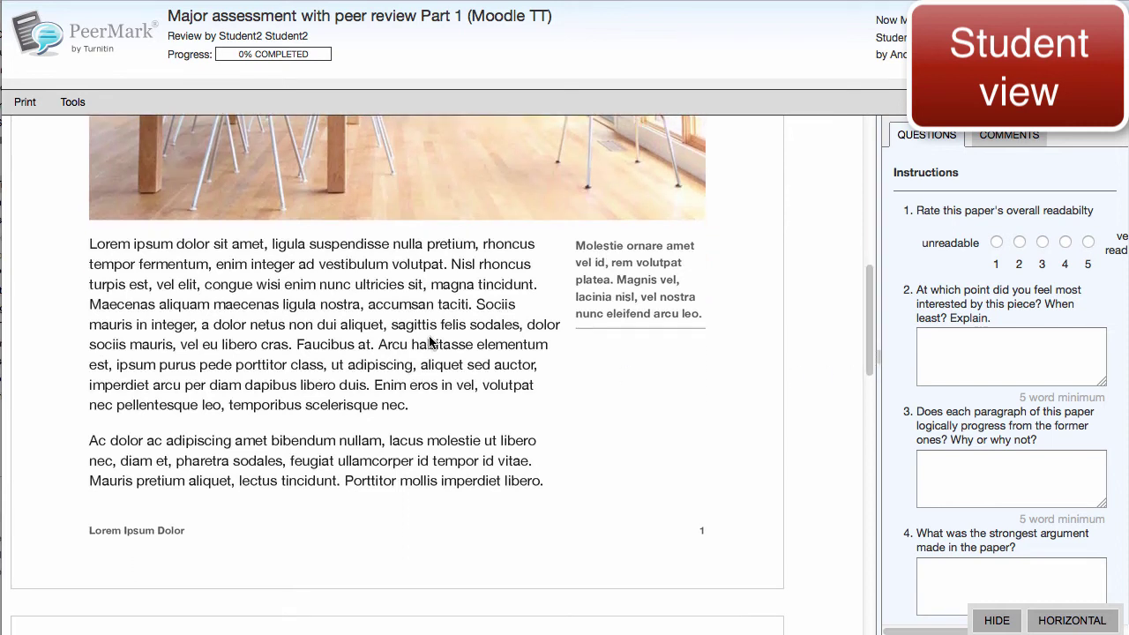
{"action": "left_click_drag", "start_coordinate": [88, 243], "coordinate": [568, 410]}
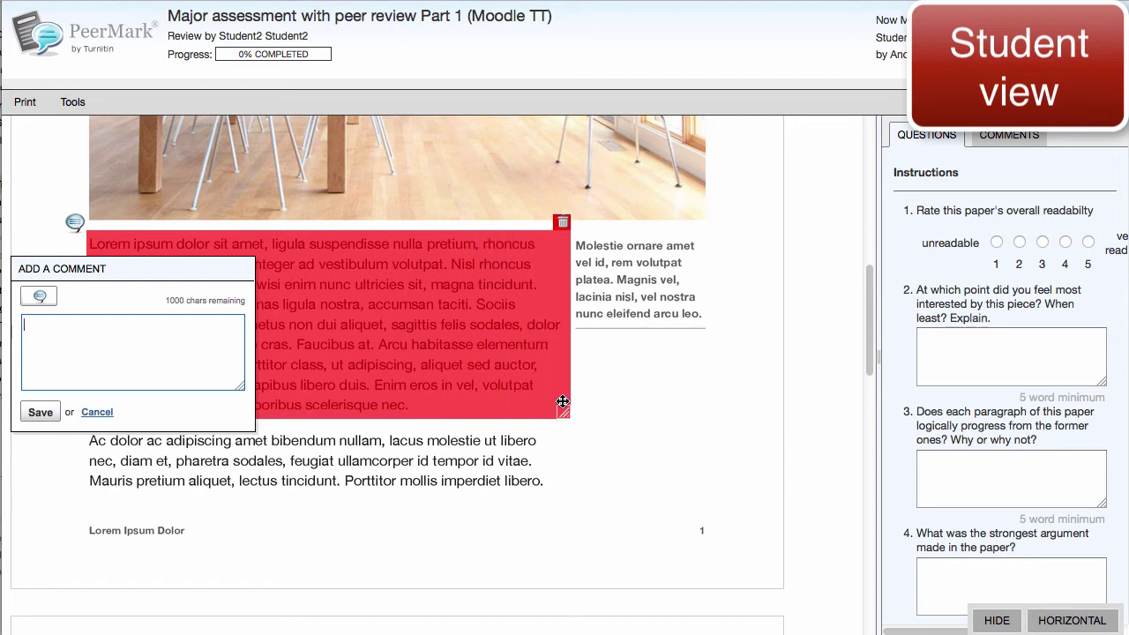
{"action": "left_click", "coordinate": [128, 336]}
{"action": "type", "text": "Consider abbreviating this section"}
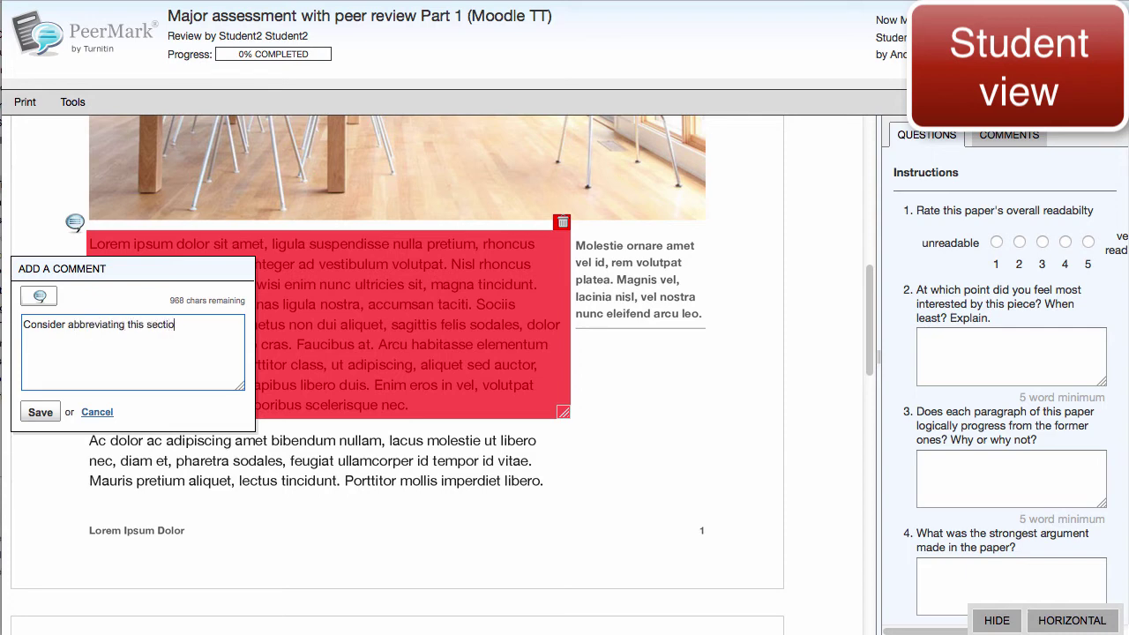
{"action": "left_click", "coordinate": [41, 412]}
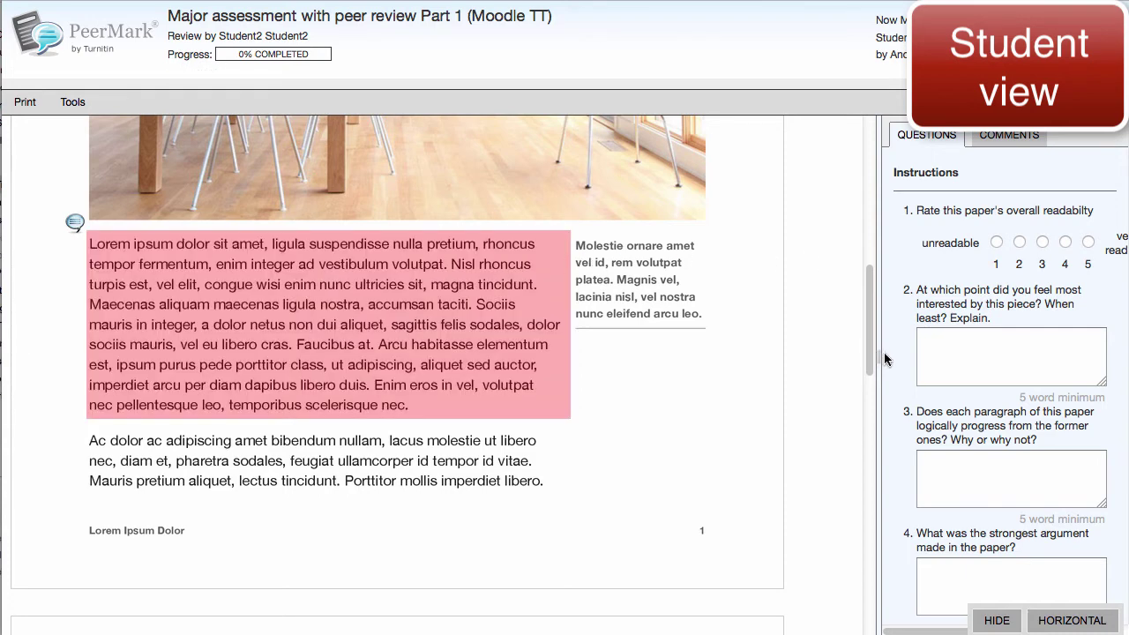
{"action": "left_click_drag", "start_coordinate": [876, 356], "coordinate": [761, 356]}
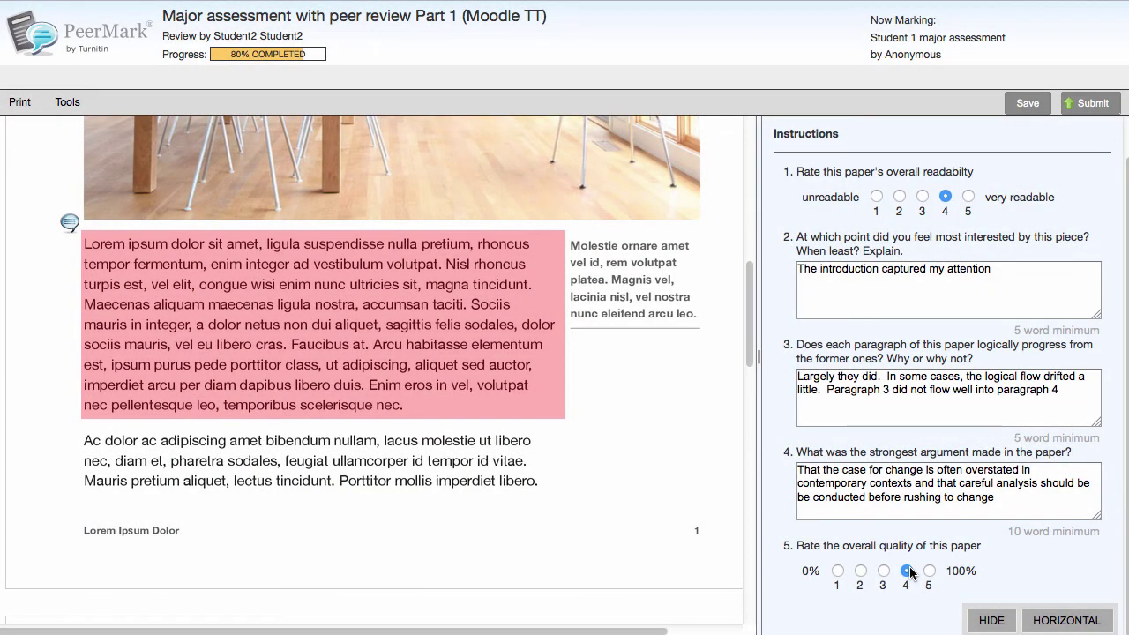
{"action": "left_click", "coordinate": [1089, 102]}
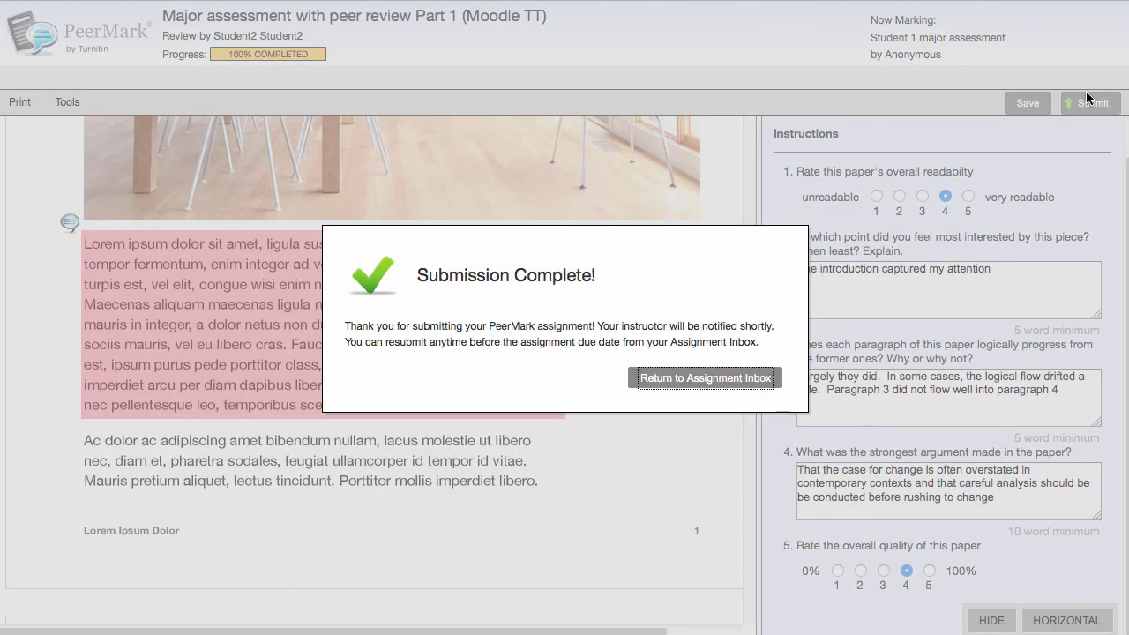
Step: From the Assignment Inbox, open Student 1's major assessment paper in GradeMark, accepting the resubmission warning
{"action": "left_click", "coordinate": [706, 378]}
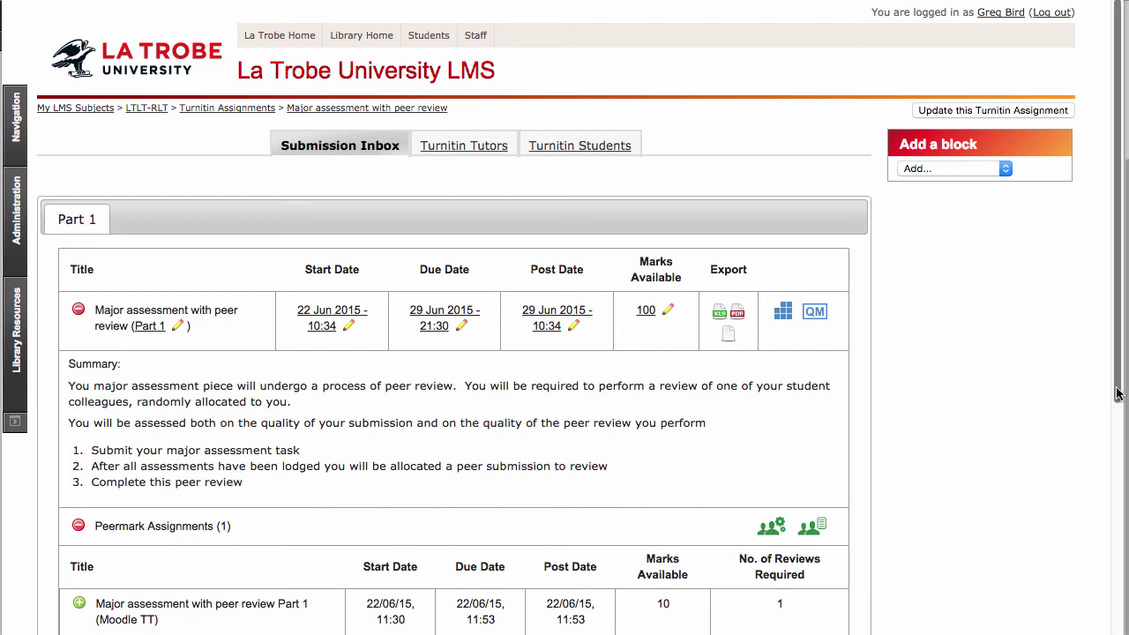
{"action": "scroll", "coordinate": [1118, 393], "scroll_direction": "down", "scroll_amount": 5}
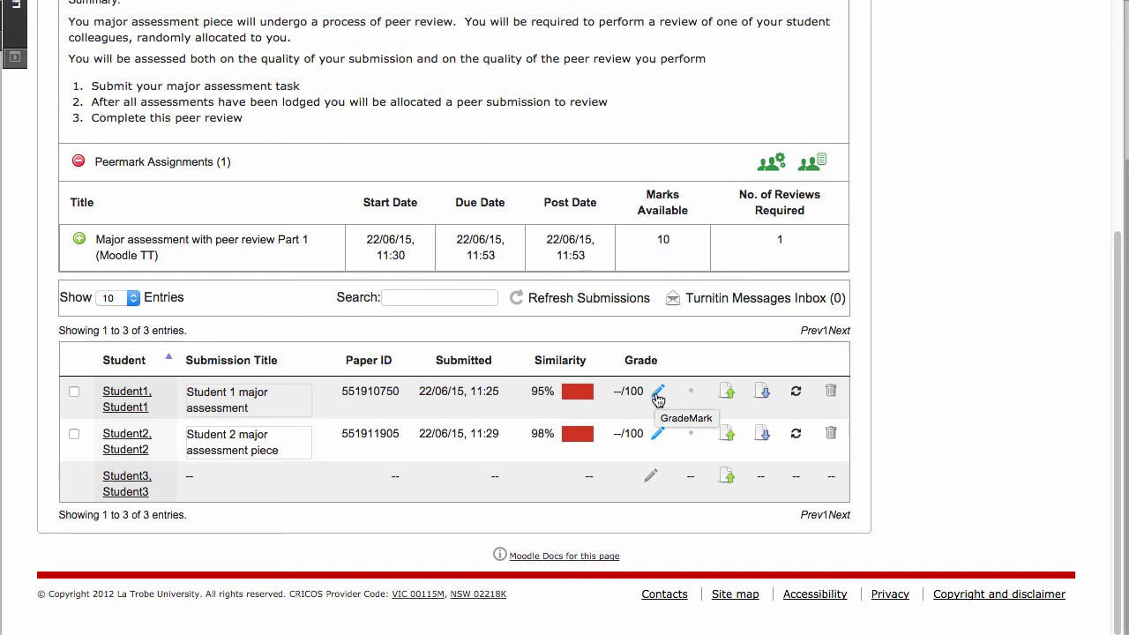
{"action": "left_click", "coordinate": [657, 395]}
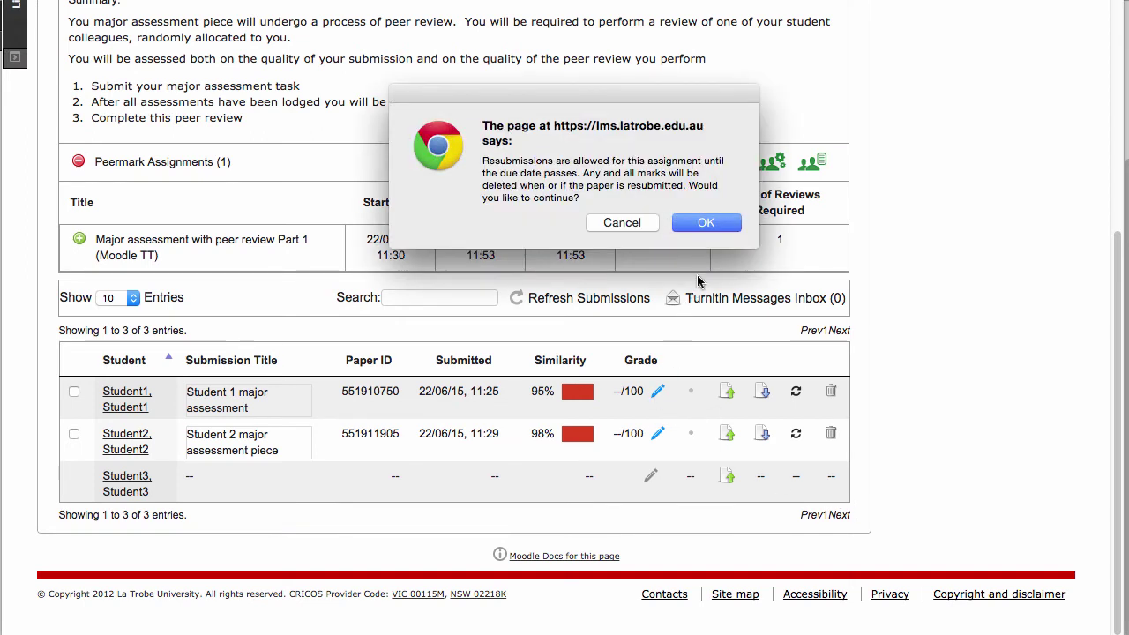
{"action": "left_click", "coordinate": [729, 226]}
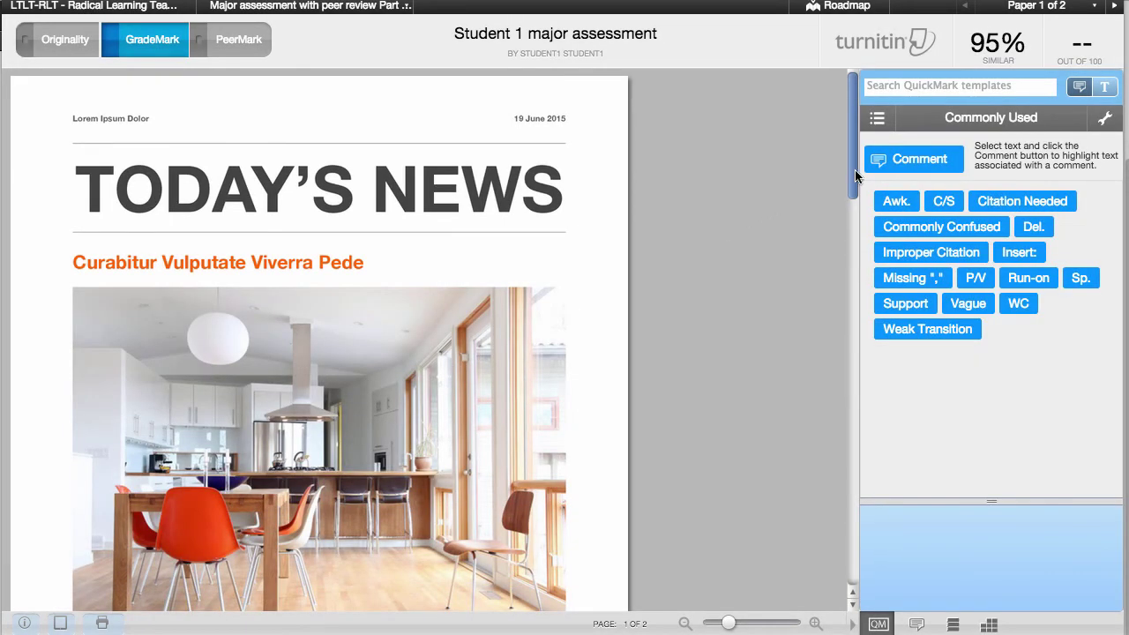
Step: Place a Citation Needed QuickMark beside the sidebar text
{"action": "left_click_drag", "start_coordinate": [855, 169], "coordinate": [855, 251]}
{"action": "mouse_move", "coordinate": [1003, 202]}
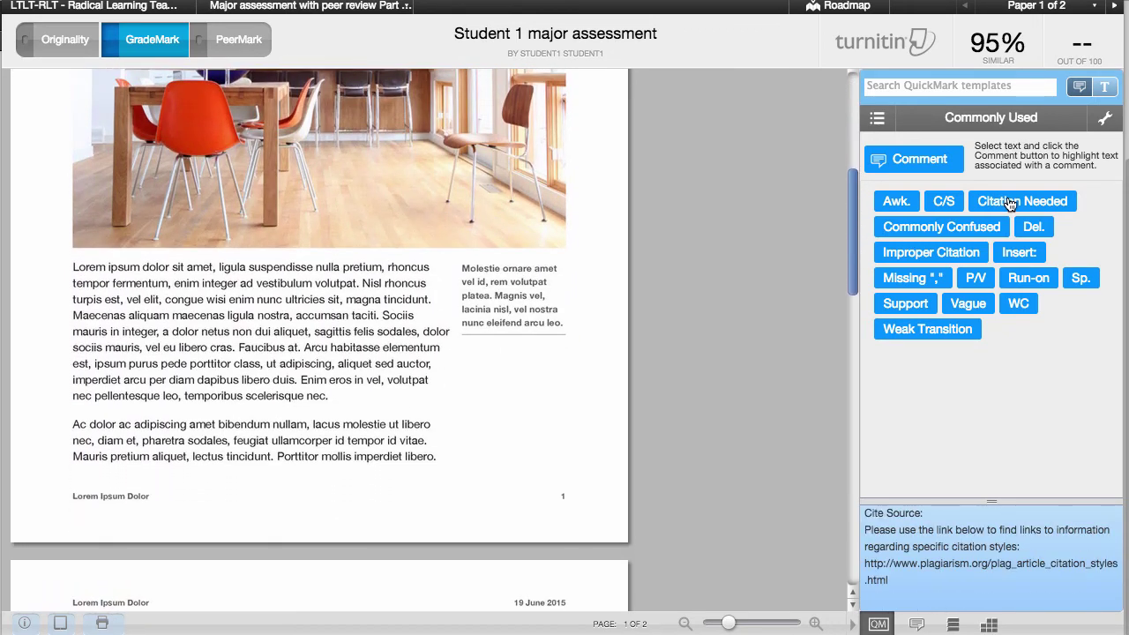
{"action": "left_click_drag", "start_coordinate": [1002, 202], "coordinate": [487, 341]}
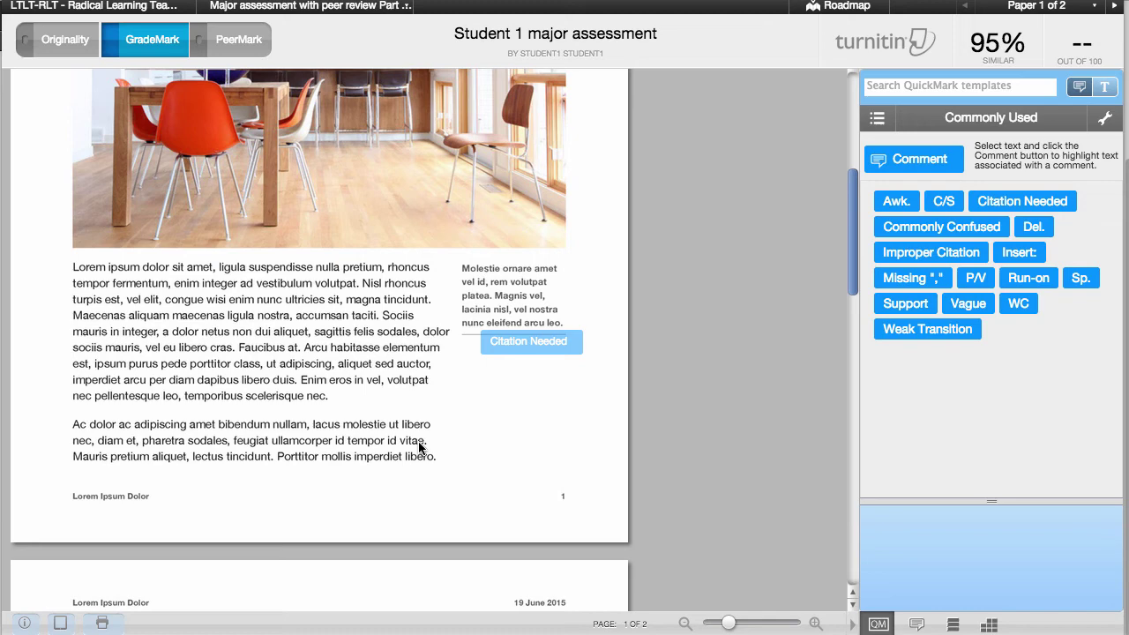
Step: Comment 'Consider rewriting this' on the first paragraph, then show the originality matches
{"action": "left_click", "coordinate": [74, 270]}
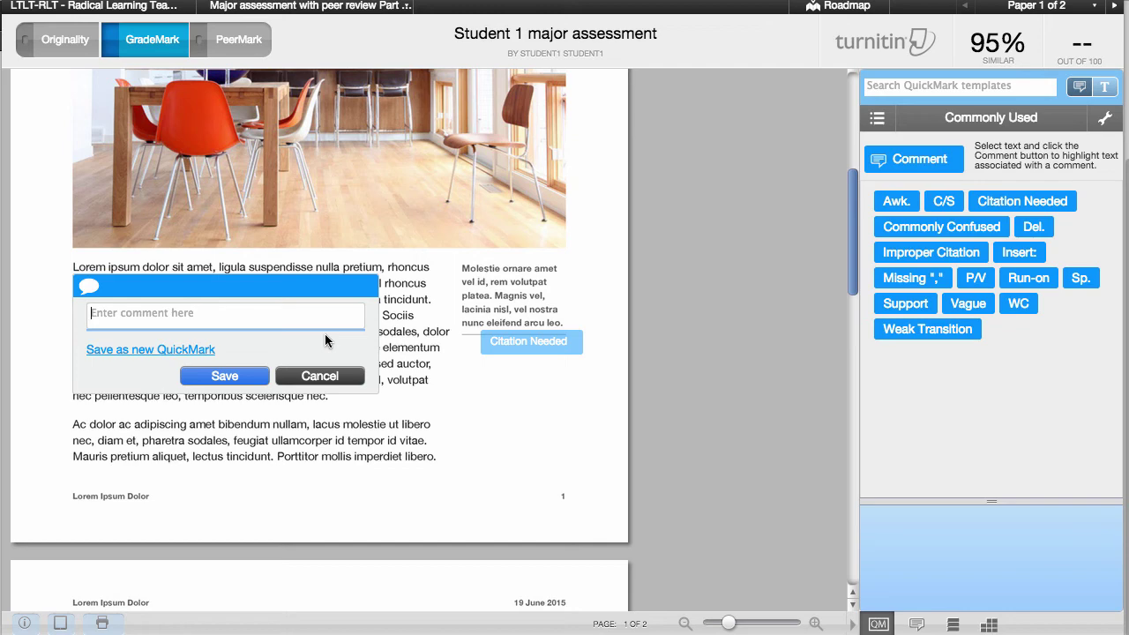
{"action": "type", "text": "Consider r"}
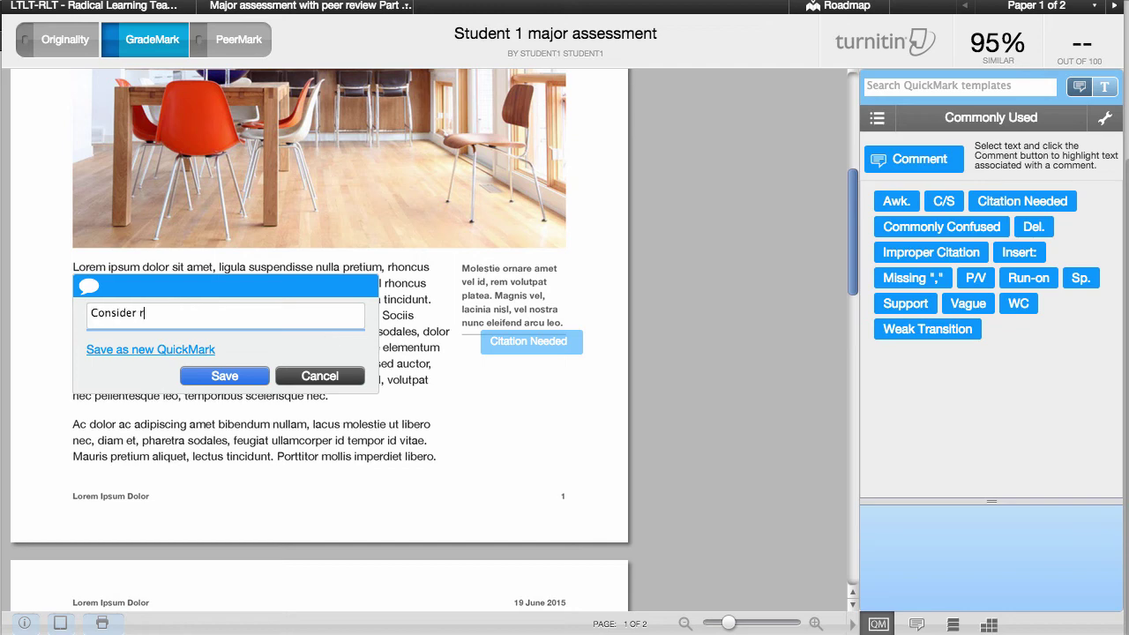
{"action": "type", "text": "ewriting this"}
{"action": "left_click", "coordinate": [239, 378]}
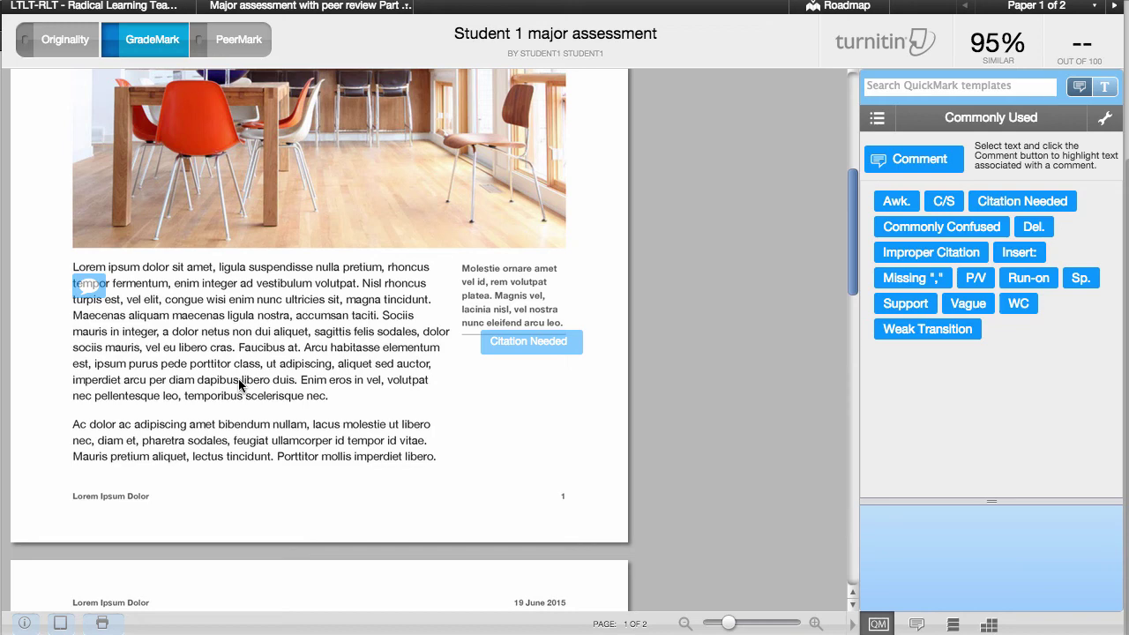
{"action": "left_click", "coordinate": [55, 39]}
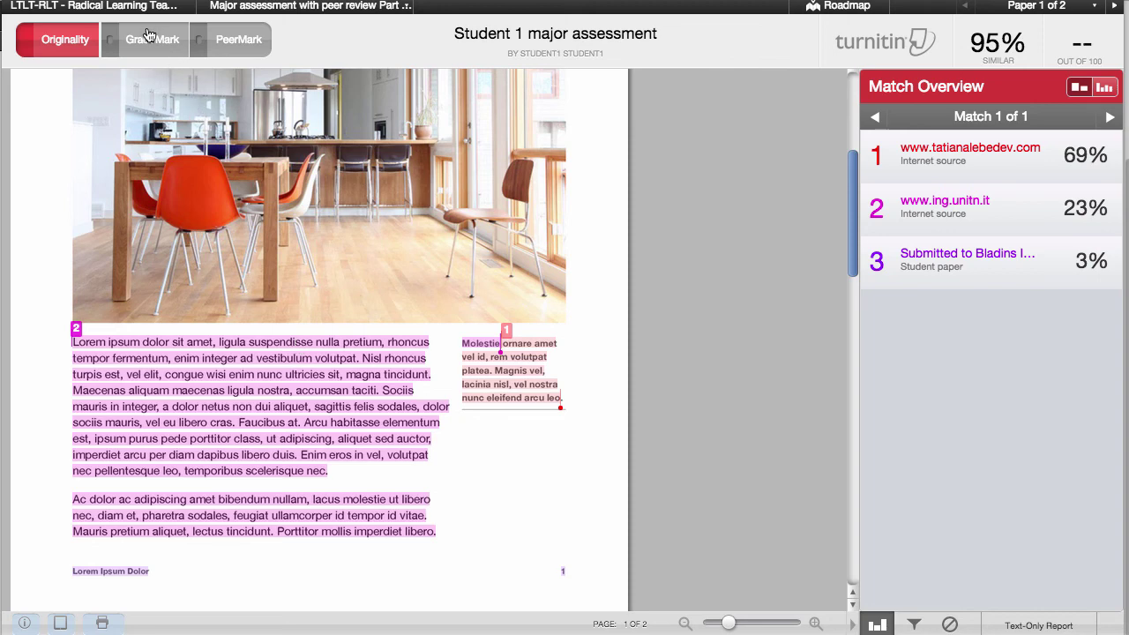
Step: Enter a grade of 85 for the paper and show its two PeerMark reviews
{"action": "left_click", "coordinate": [1076, 41]}
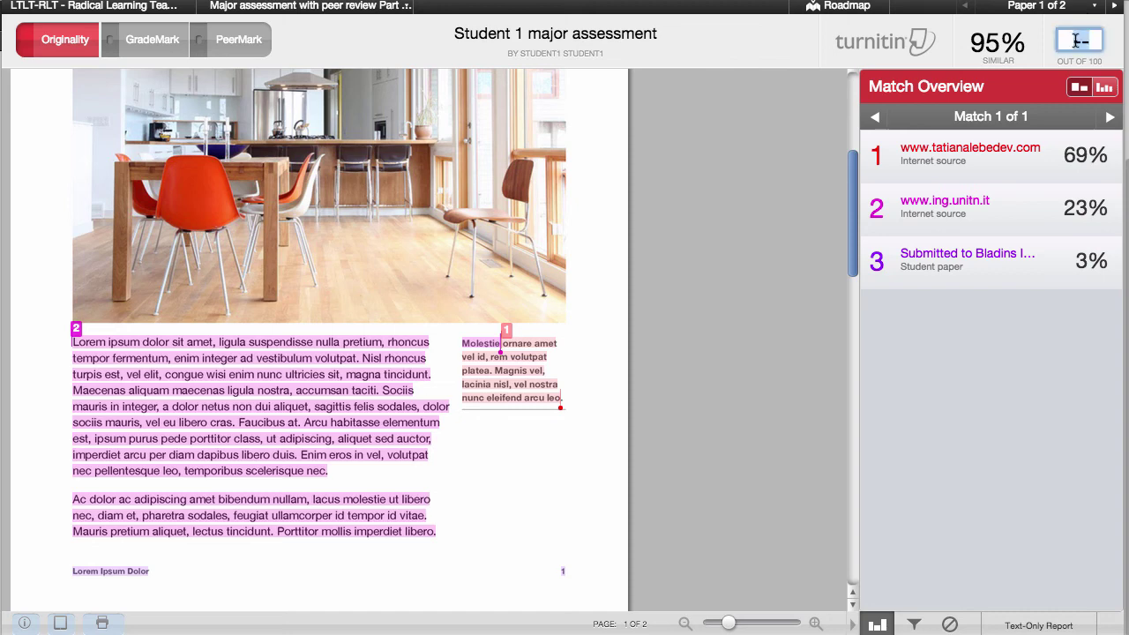
{"action": "type", "text": "85"}
{"action": "key", "text": "Return"}
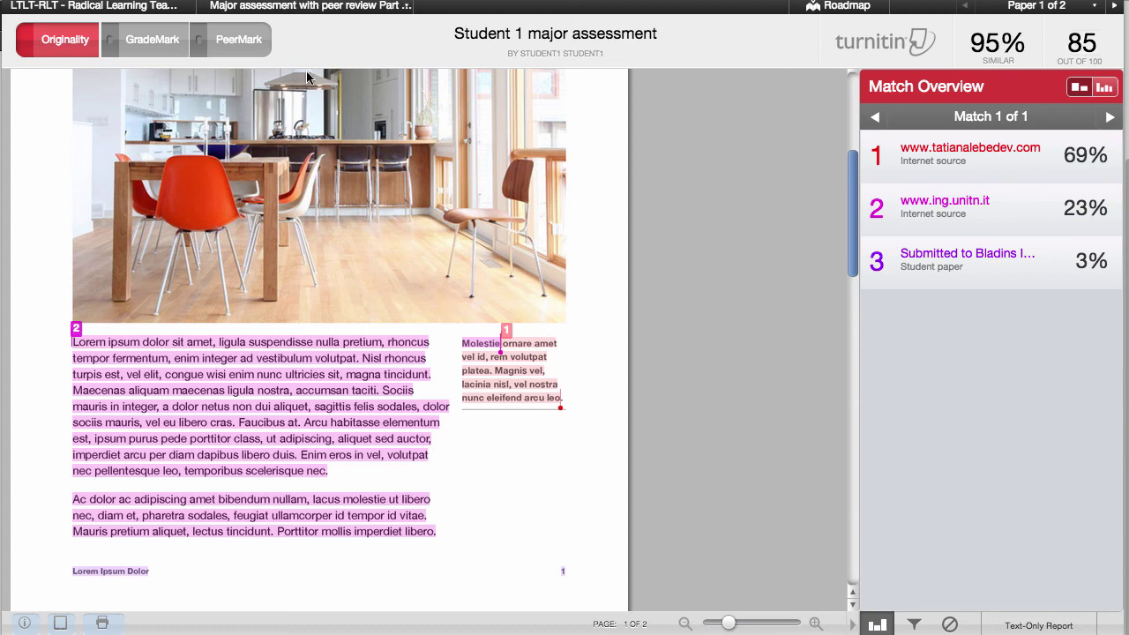
{"action": "left_click", "coordinate": [236, 42]}
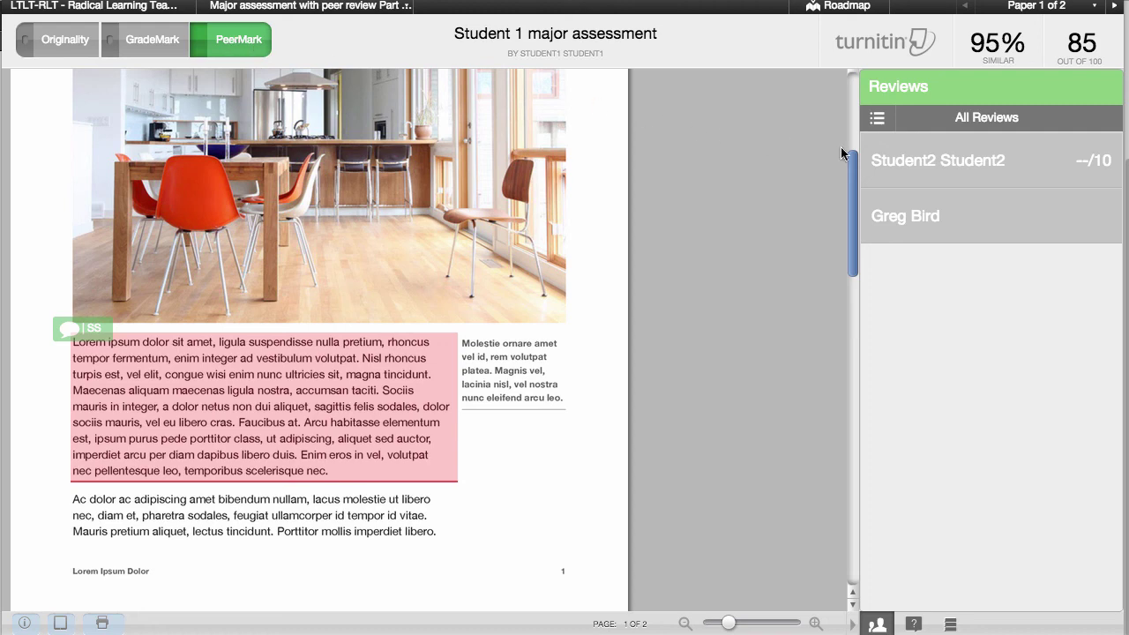
Step: Show the reviewer's question answers (readability 4, overall quality 4) and begin scoring that review
{"action": "left_click", "coordinate": [905, 165]}
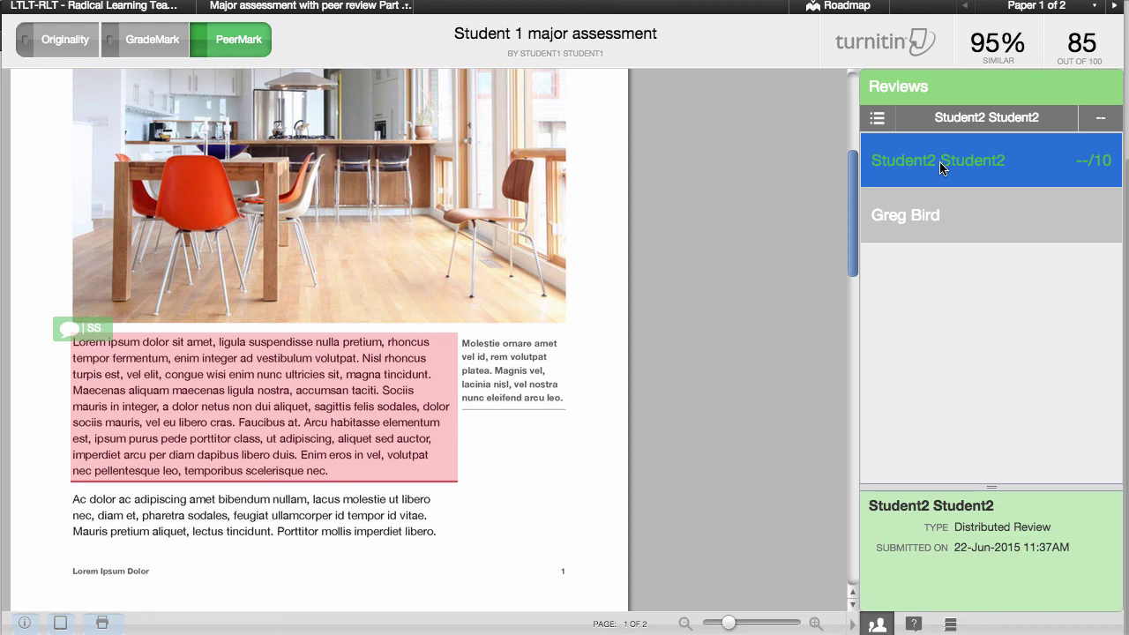
{"action": "left_click", "coordinate": [913, 625]}
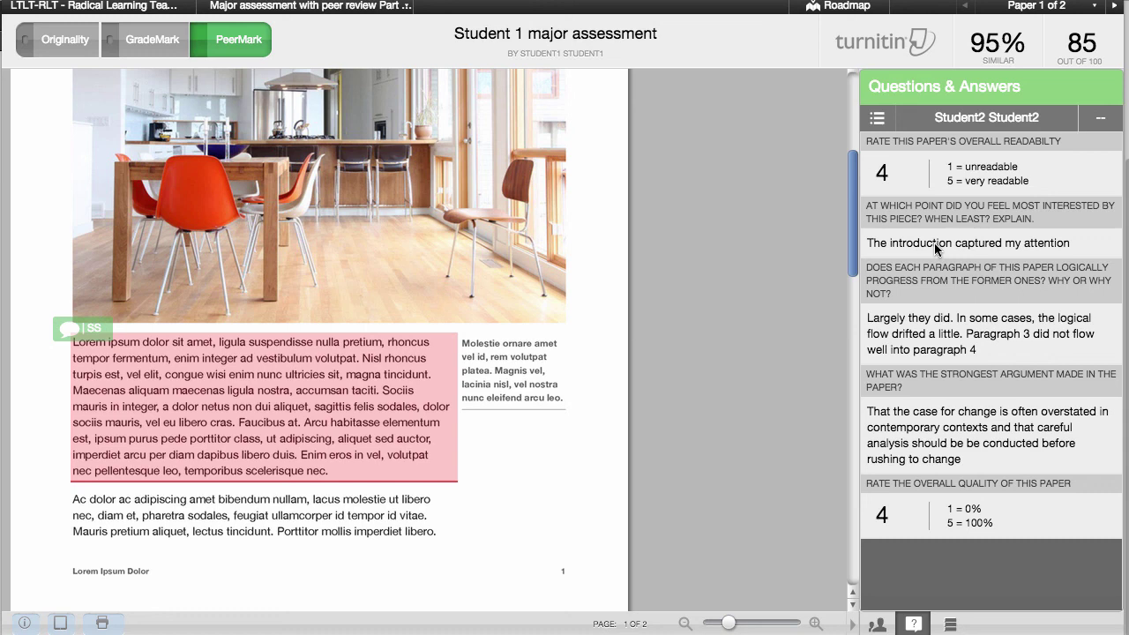
{"action": "left_click", "coordinate": [1102, 122]}
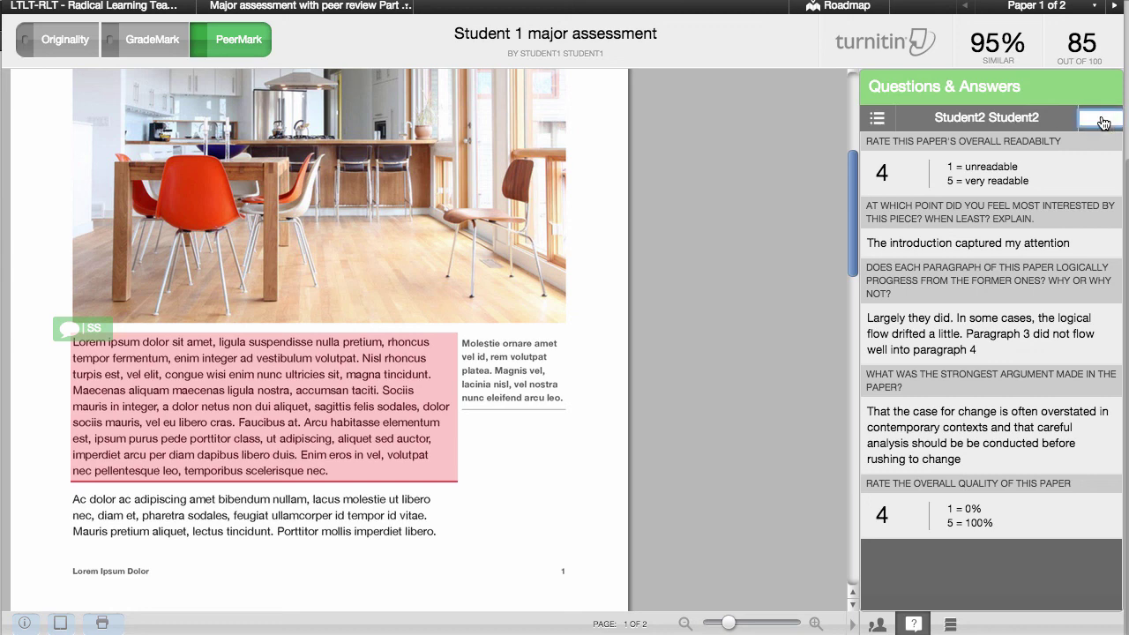